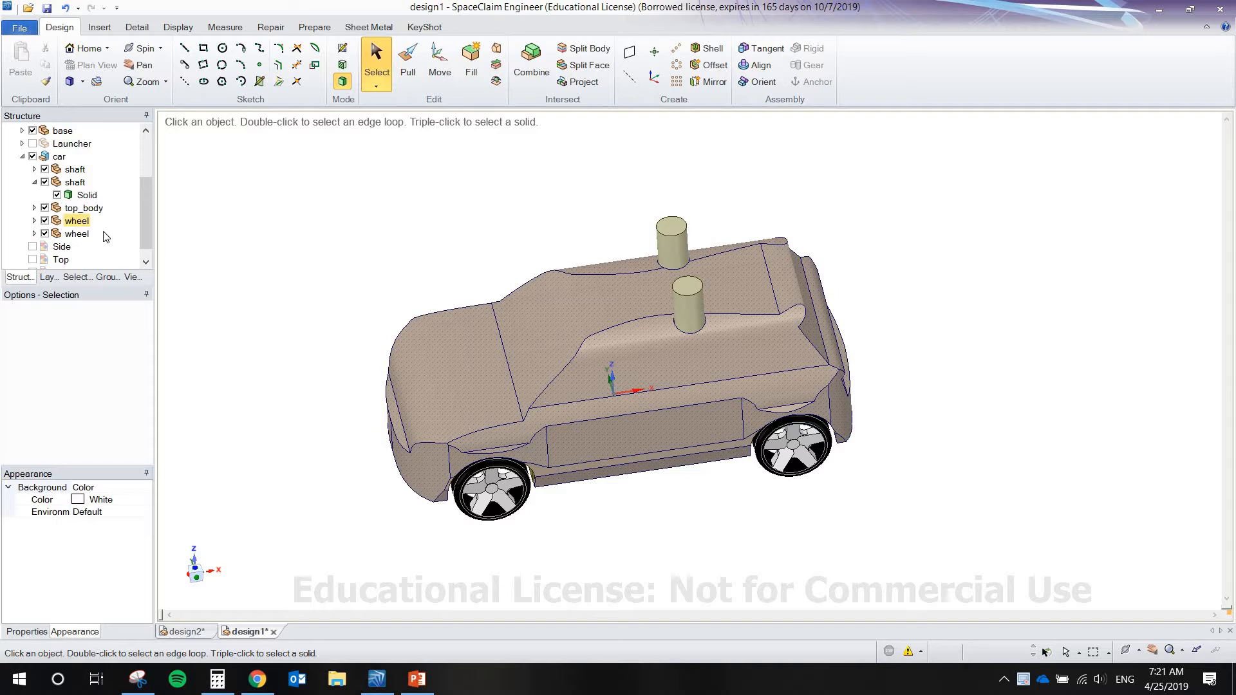
- Check the Side reference image by briefly showing it, and examine the loose pillar solids and the car body
scroll(77, 235, "down", 1)
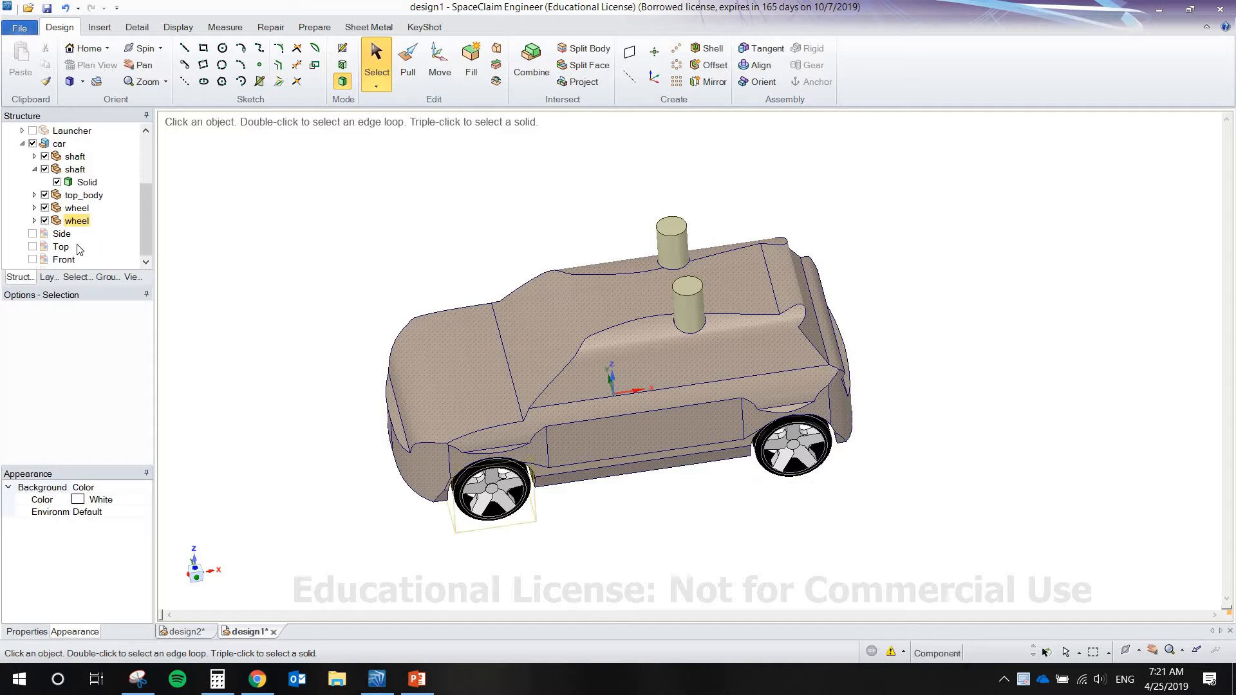
left_click(33, 234)
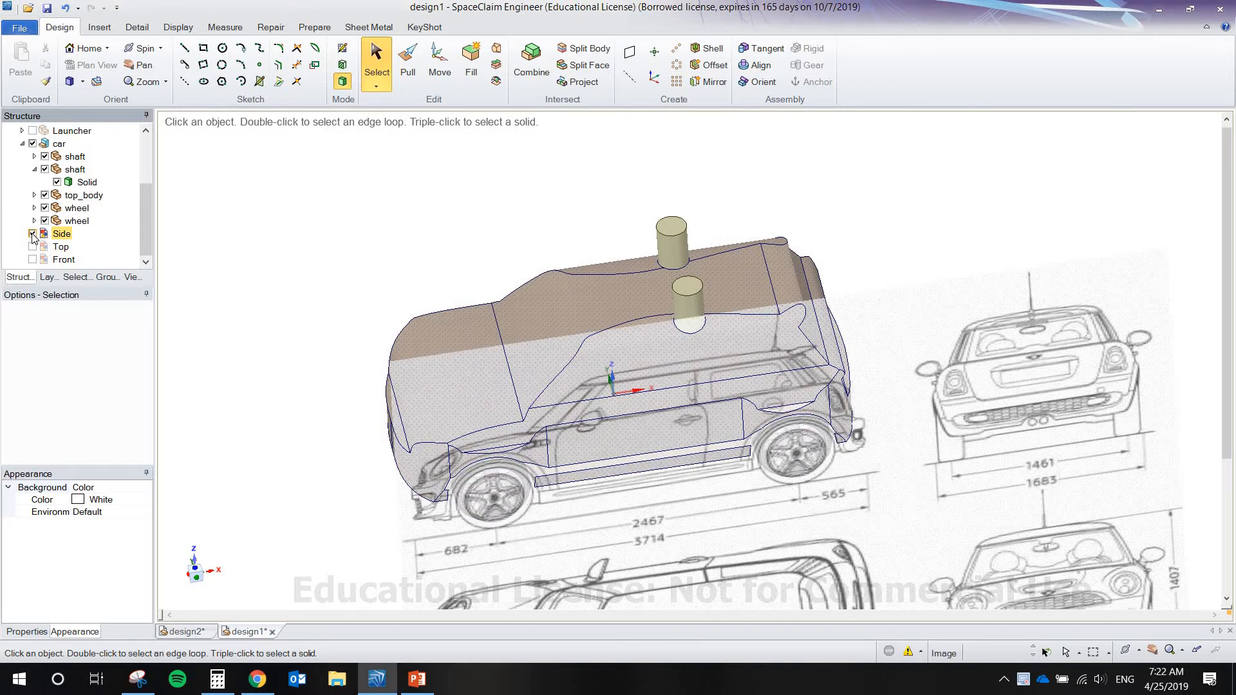
left_click(33, 235)
scroll(51, 236, "up", 3)
left_click(67, 184)
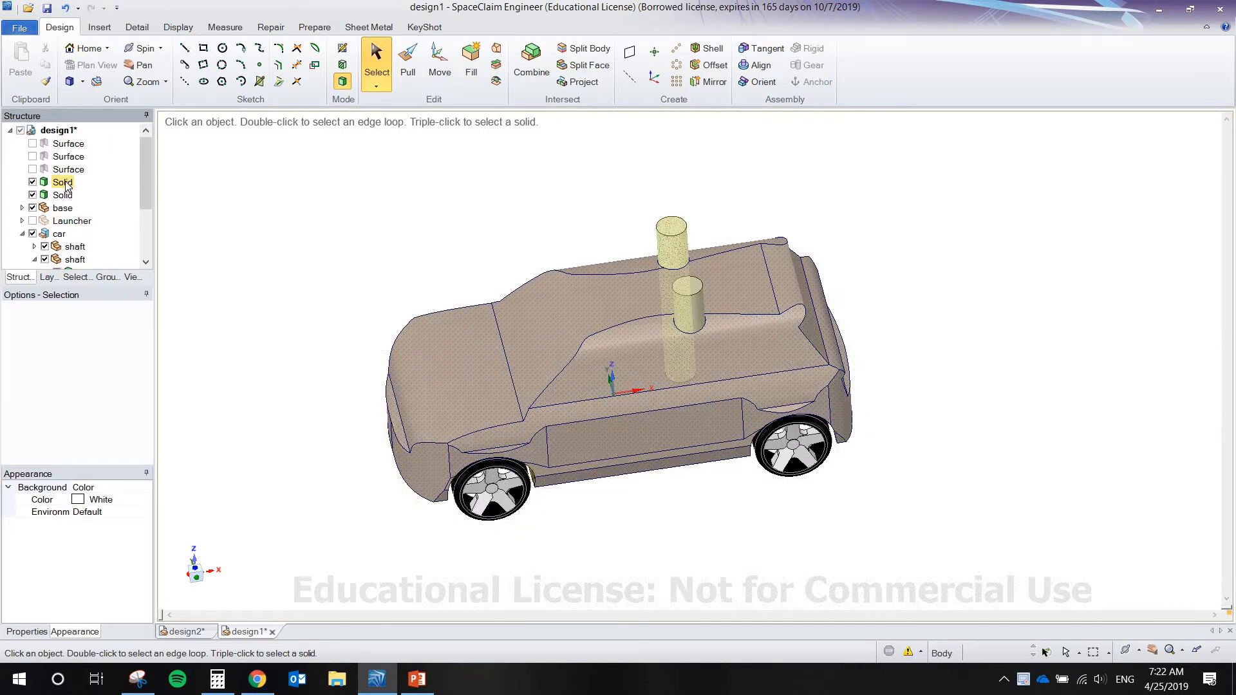
left_click(340, 249)
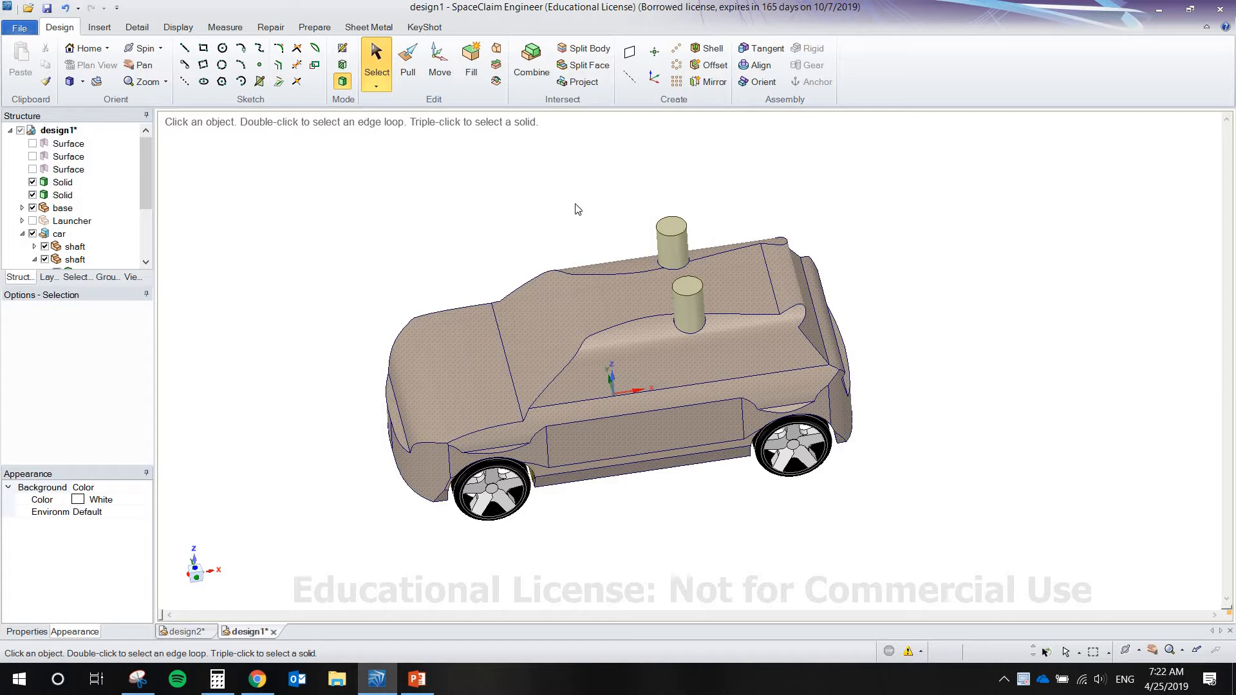
left_click(779, 260)
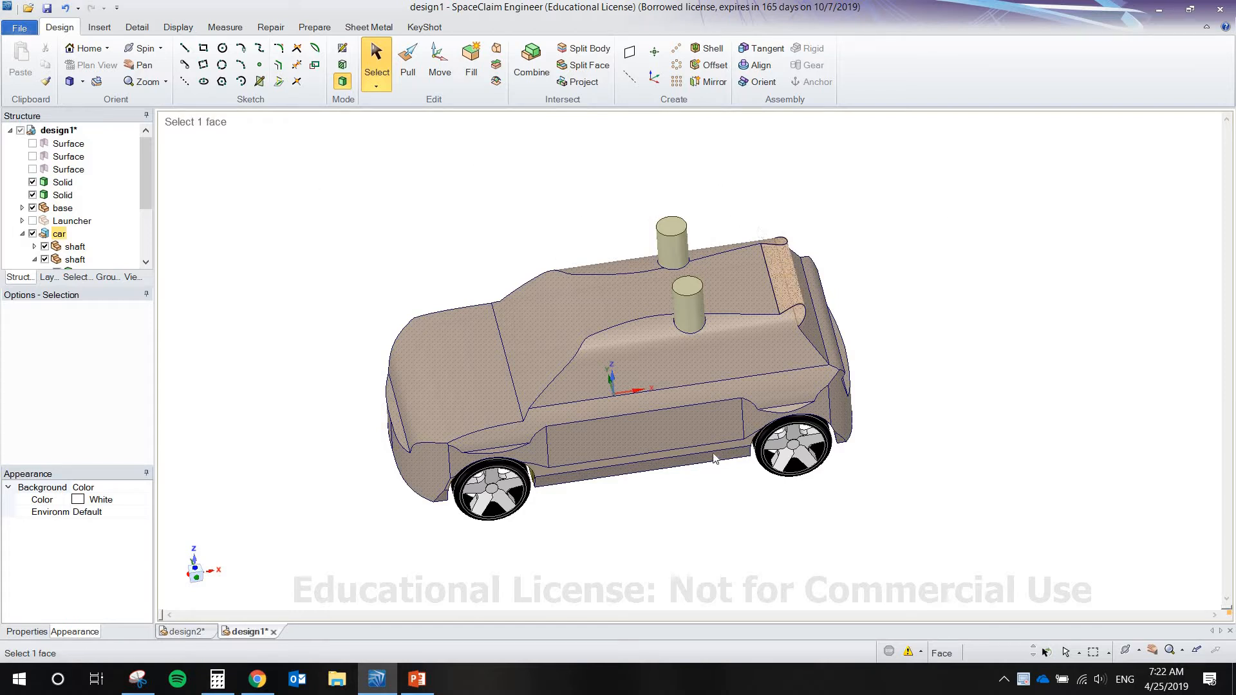
key("Escape")
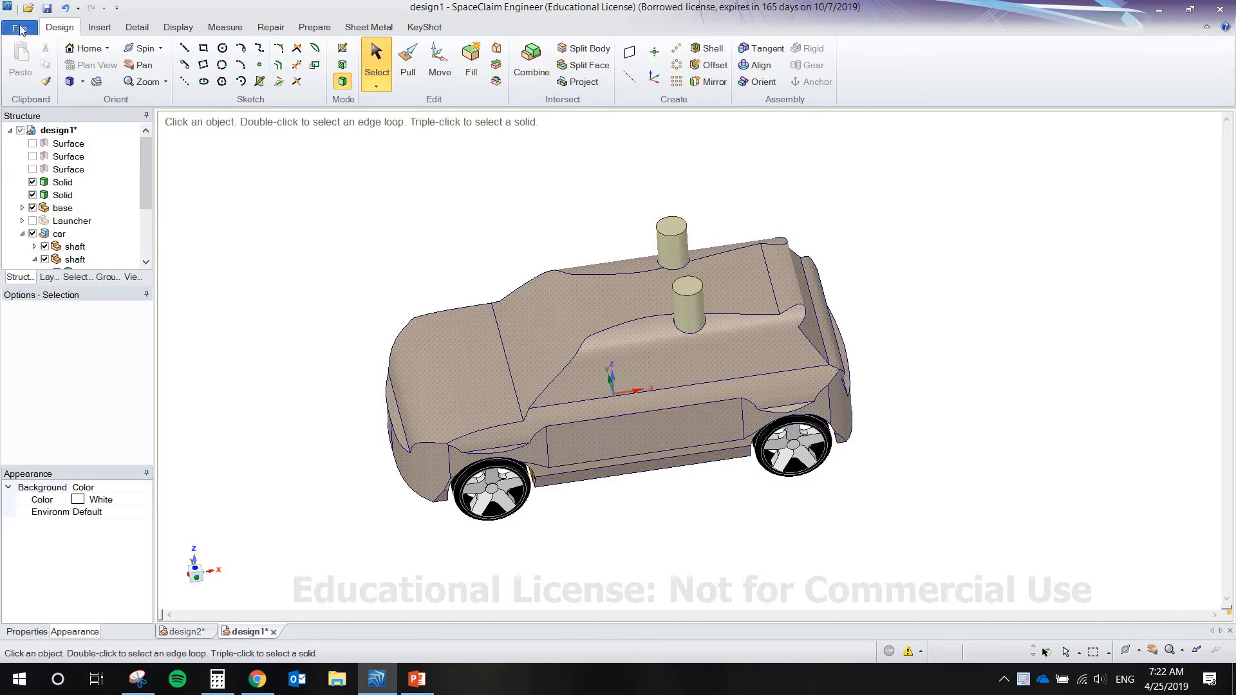
- Save the design as a new file named design1_TO_PRINT in the minicar folder
left_click(19, 29)
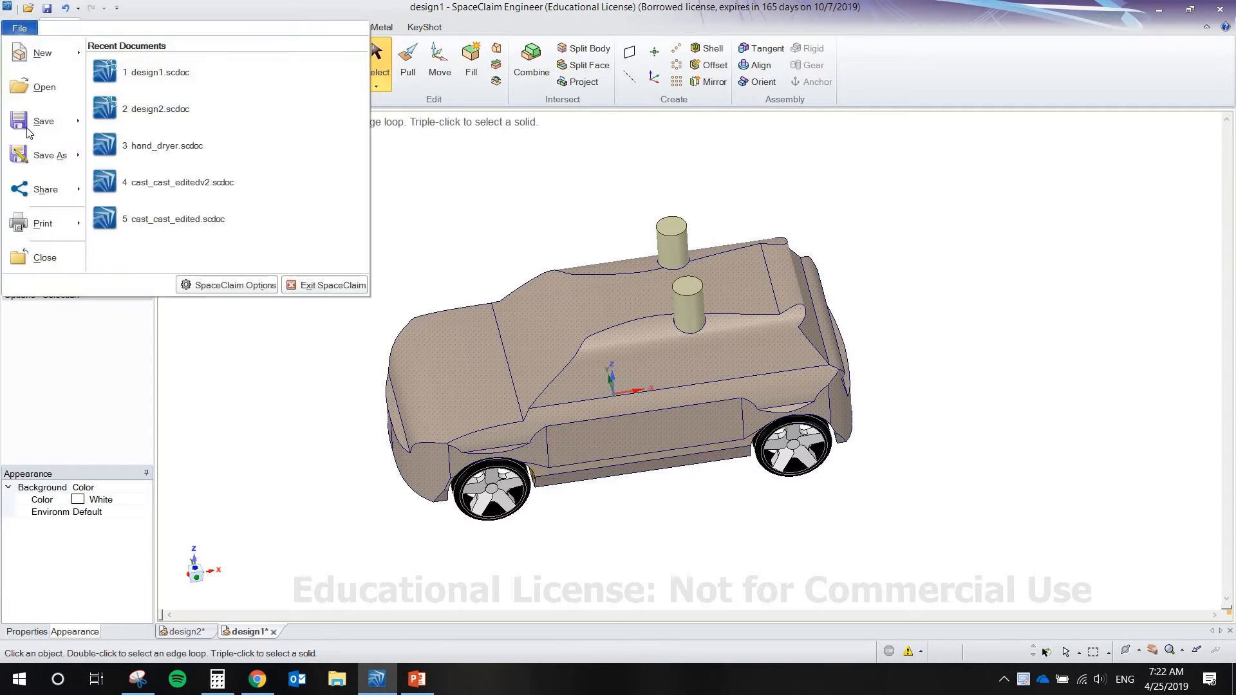
left_click(37, 164)
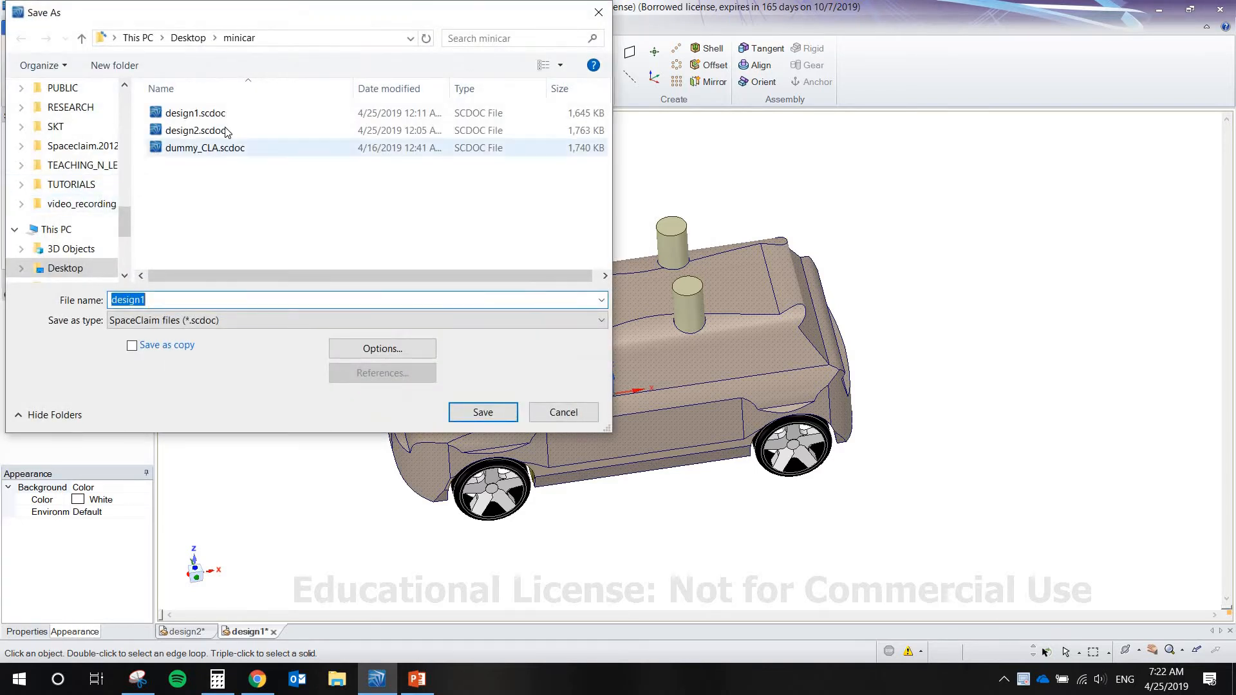
left_click(197, 307)
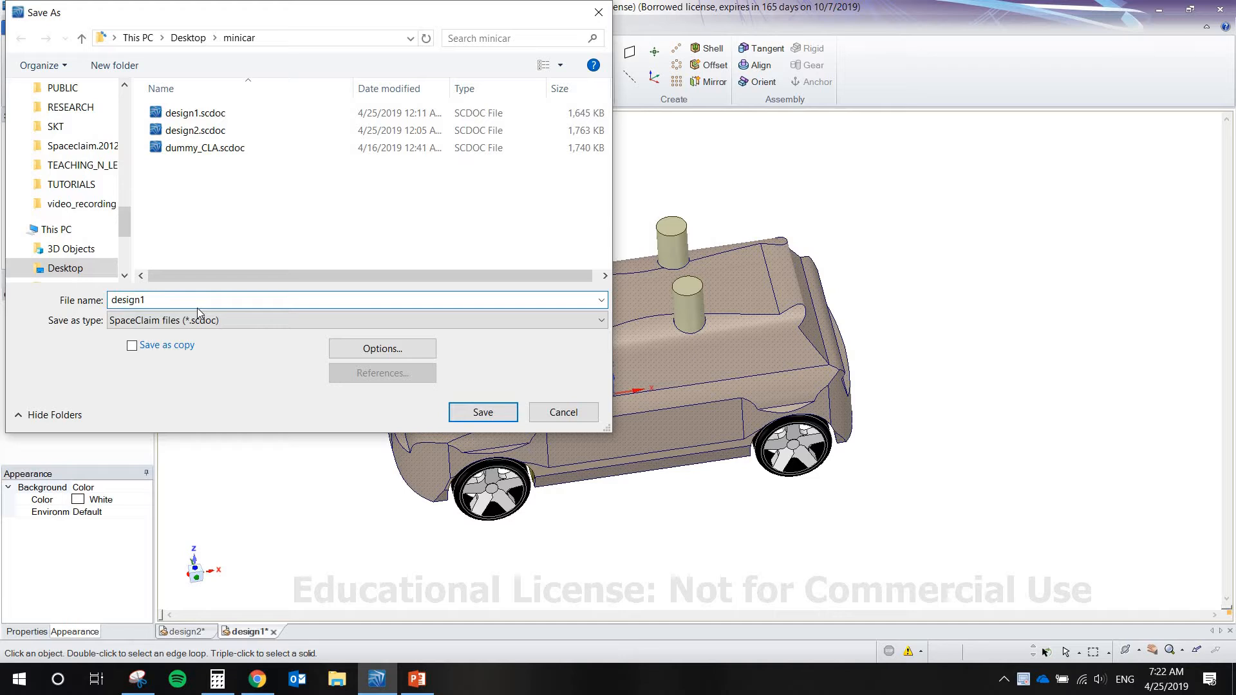
type("_TO_PRINT")
key("Return")
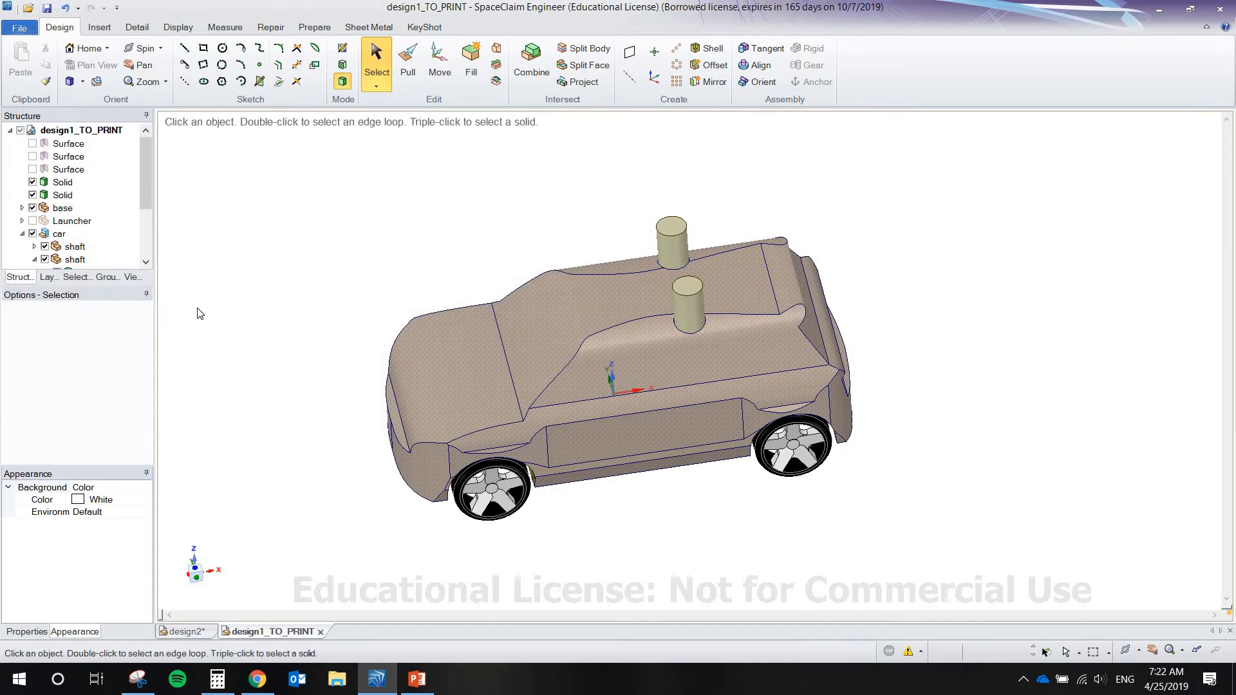
- Delete the three hidden surfaces at the top level of the design structure
left_click(47, 148)
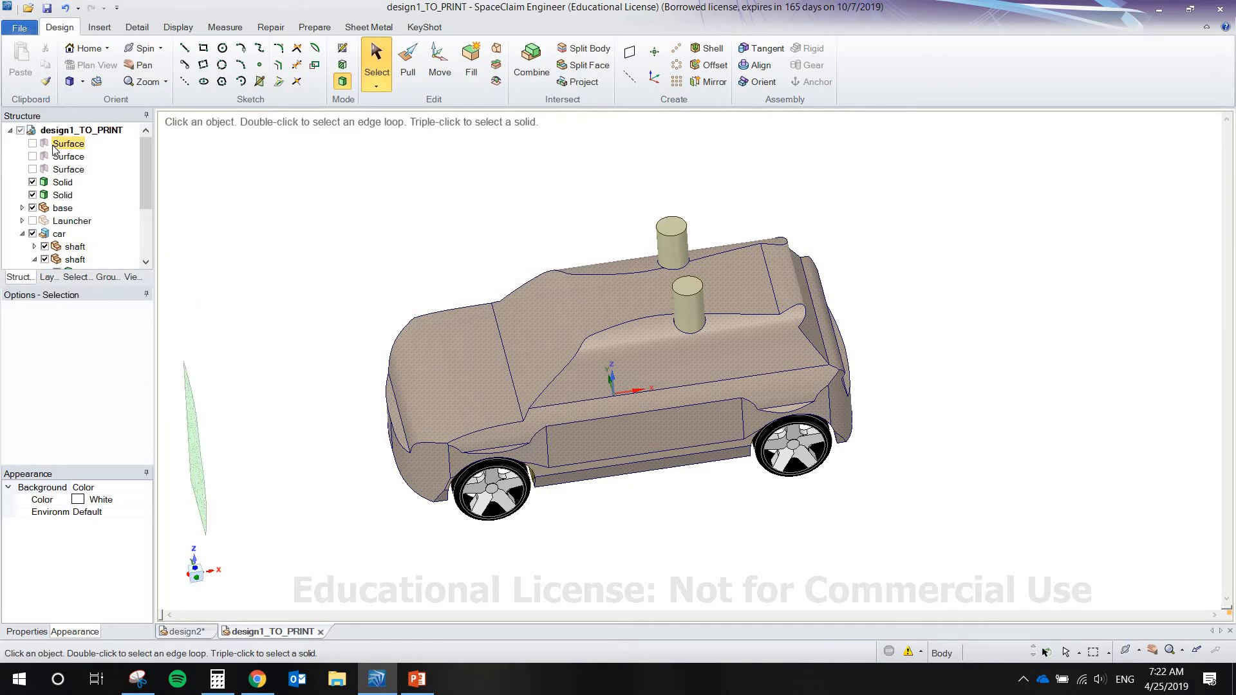
left_click(60, 170, "shift")
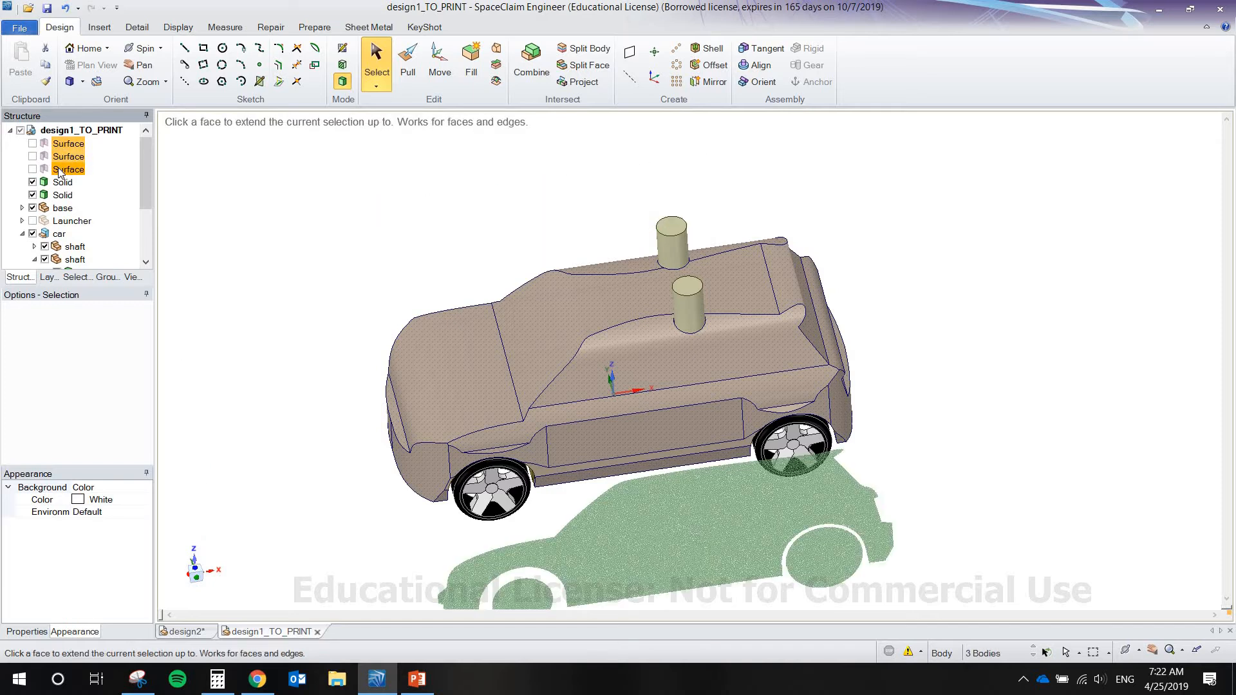
key("Delete")
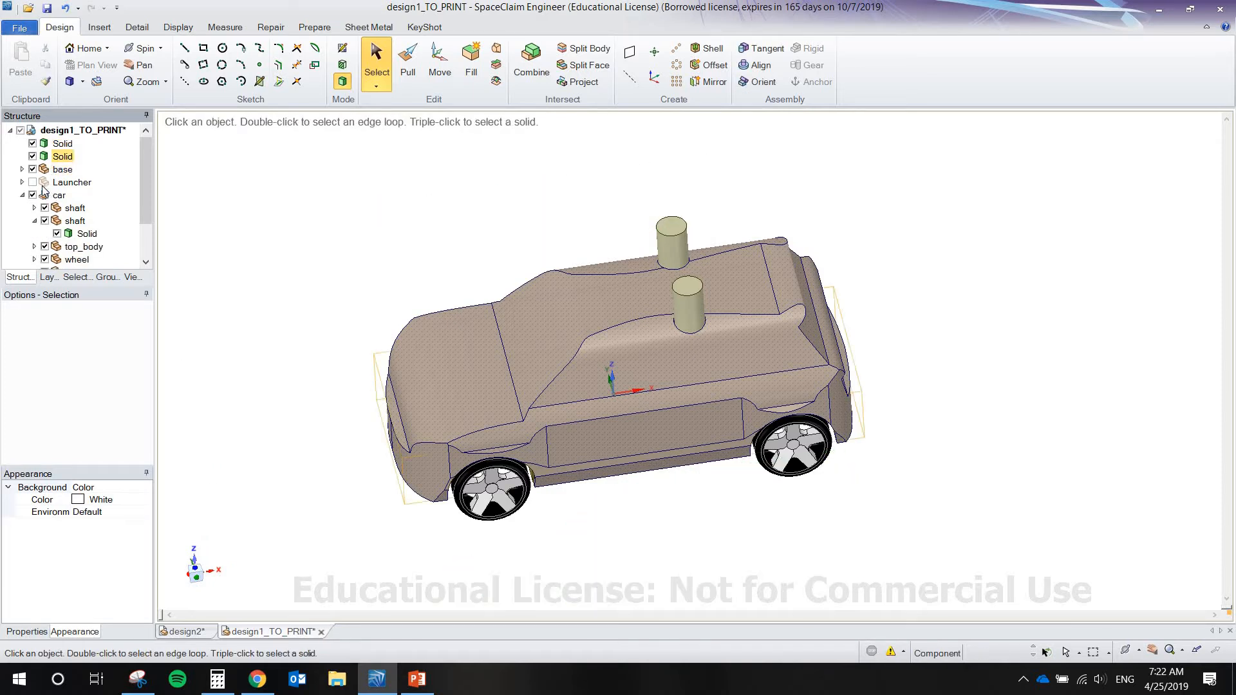
- Delete the Side, Top and Front reference images from the design
scroll(55, 184, "down", 2)
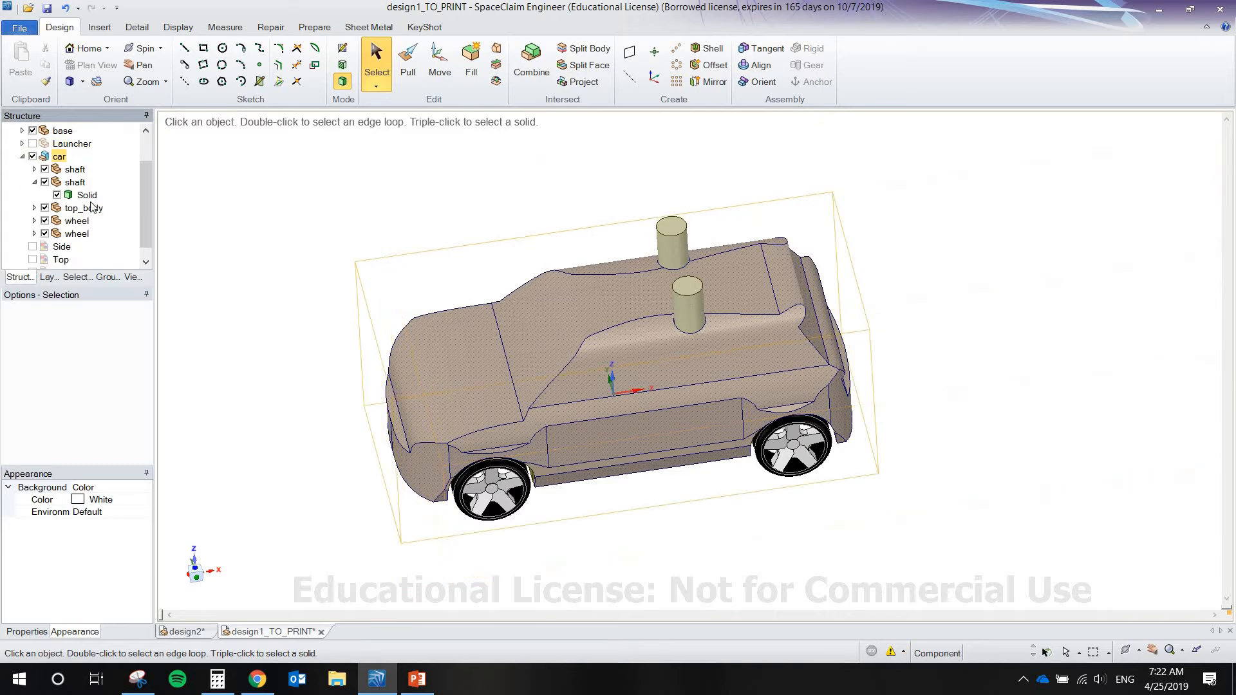
left_click(59, 237)
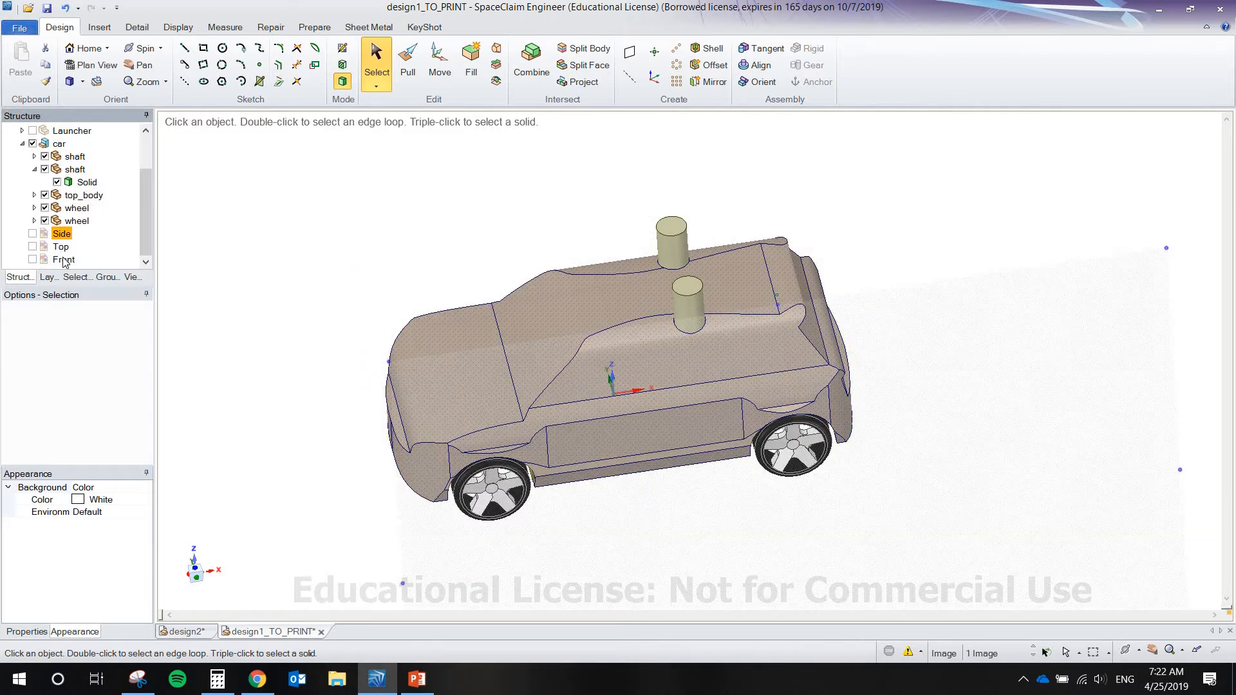
left_click(63, 260, "shift")
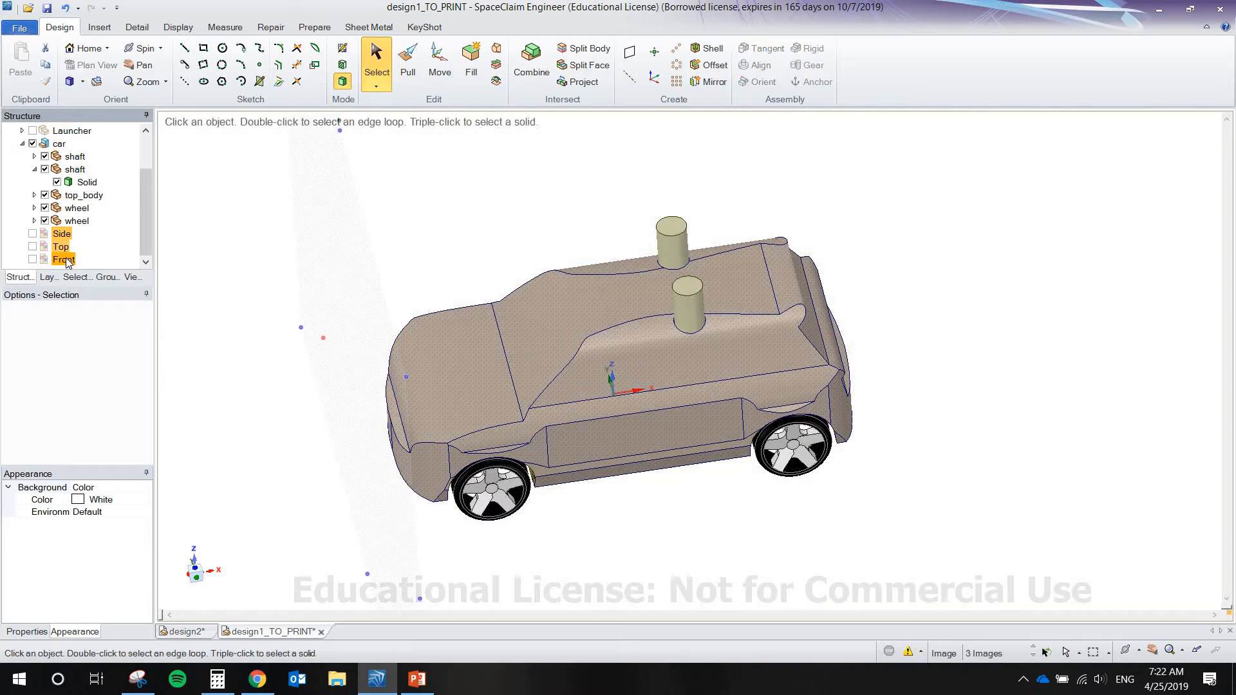
key("Delete")
- Move the two top-level cylinder solids together into one new component named Pillar
scroll(45, 168, "up", 1)
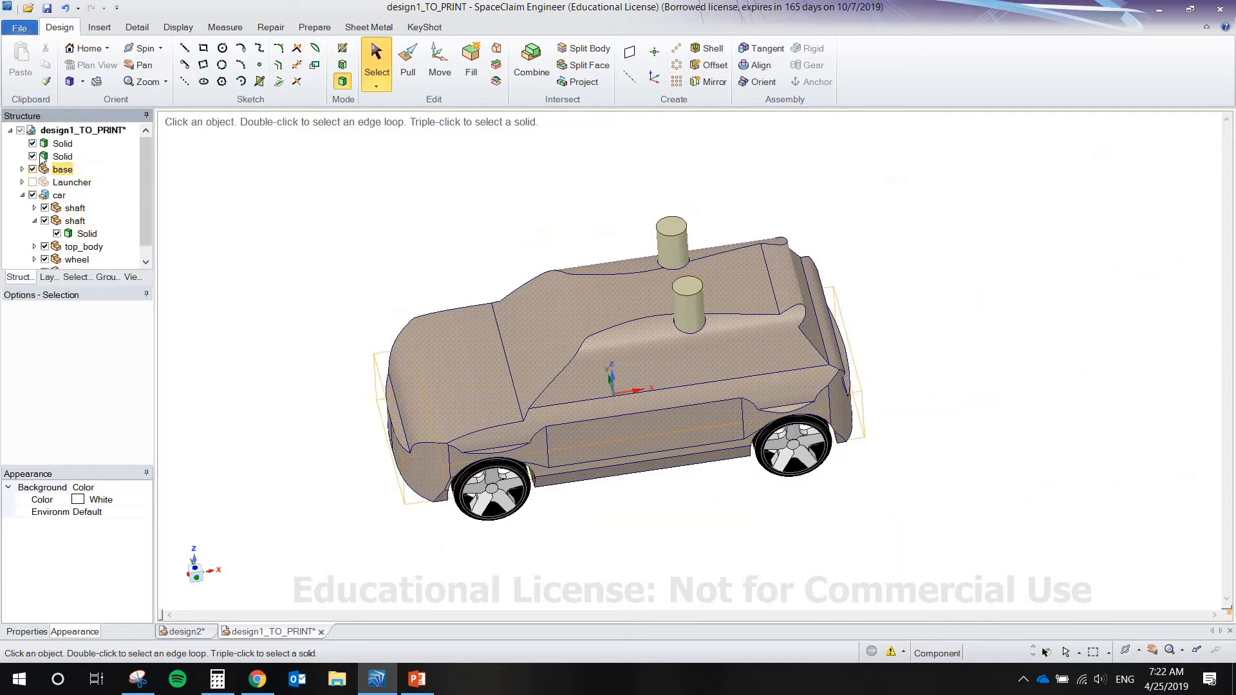
left_click(23, 132)
left_click(58, 143)
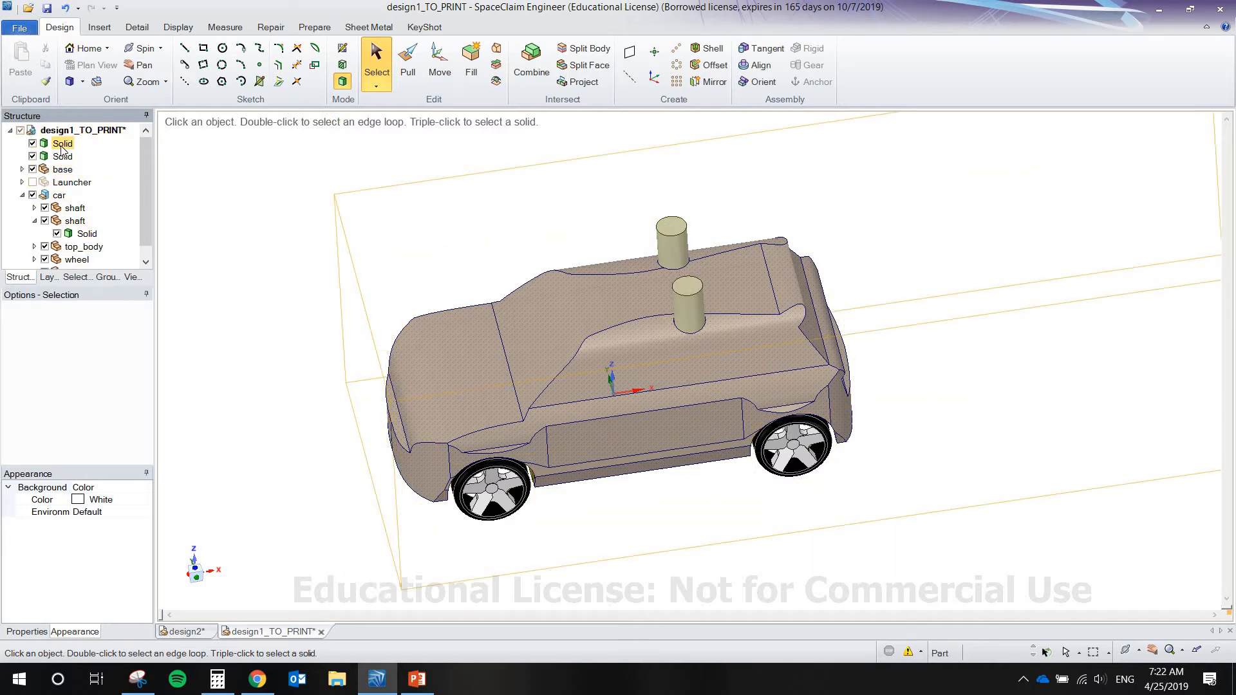
left_click(64, 158)
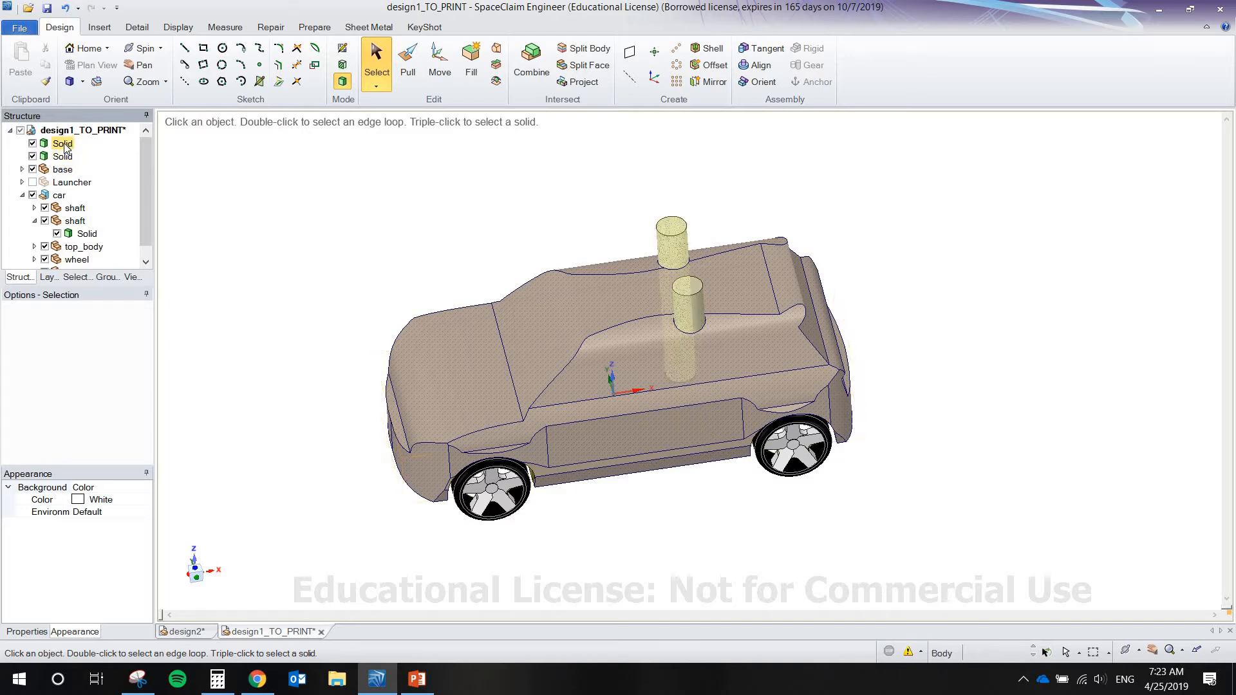
left_click(64, 157, "ctrl")
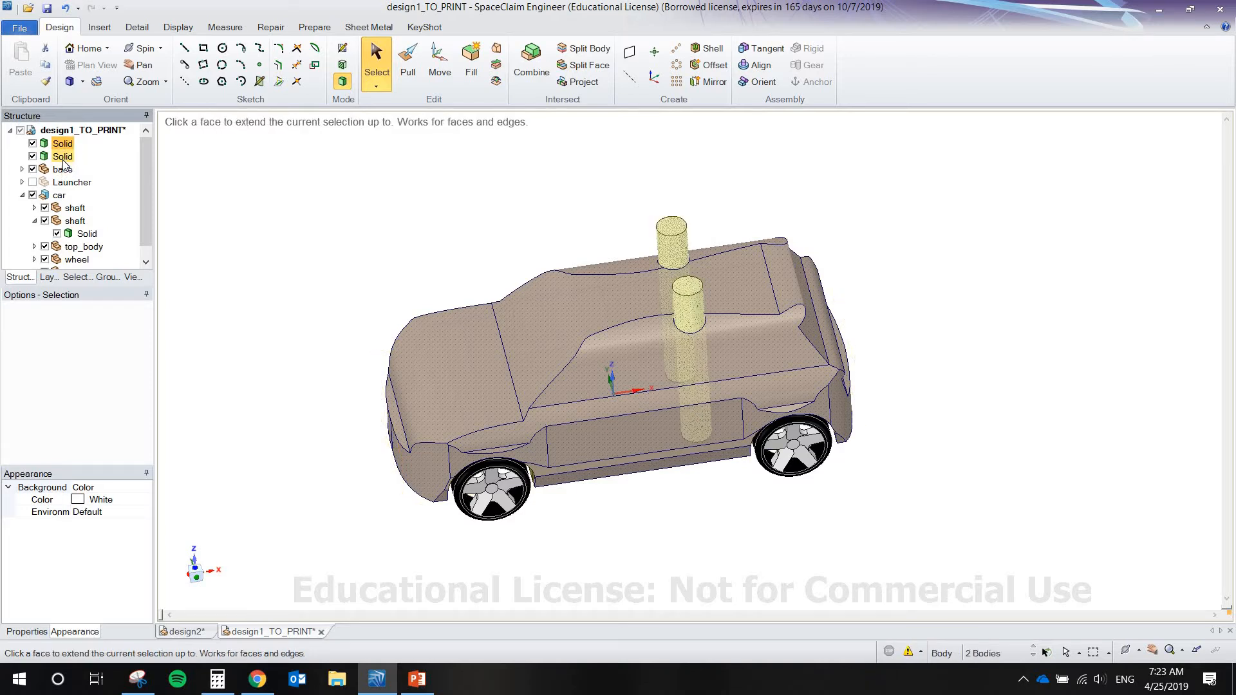
right_click(64, 162)
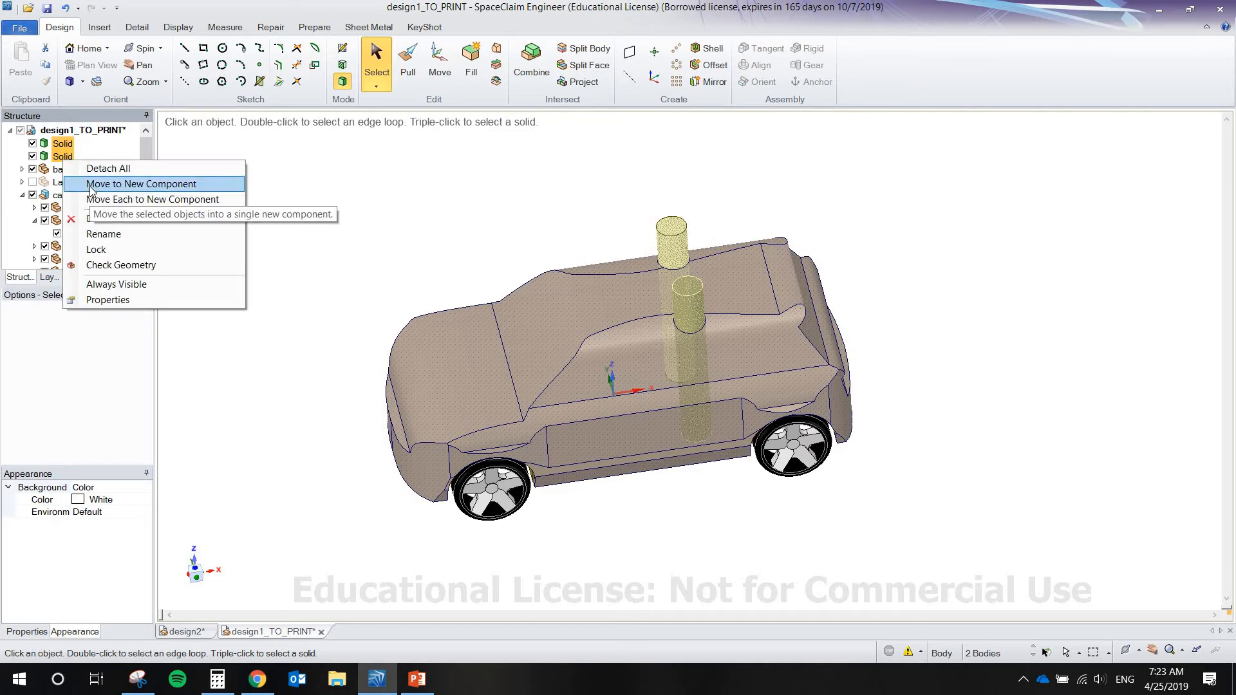
left_click(91, 185)
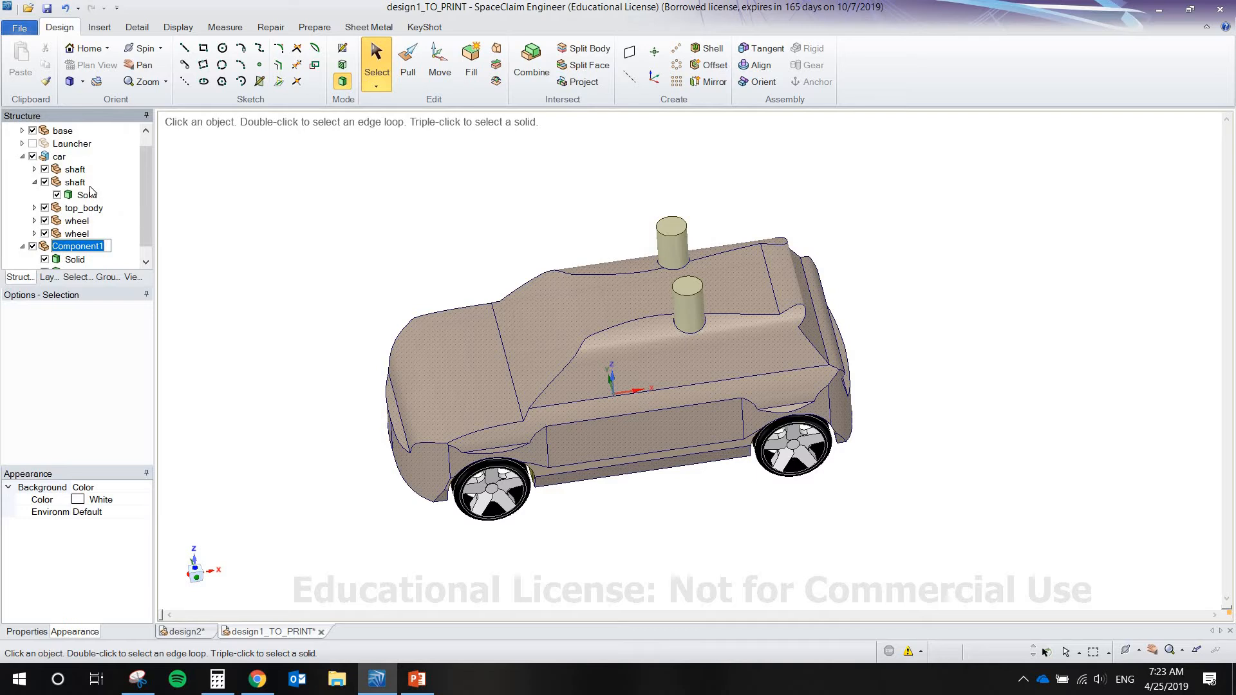
type("Pillar")
key("Return")
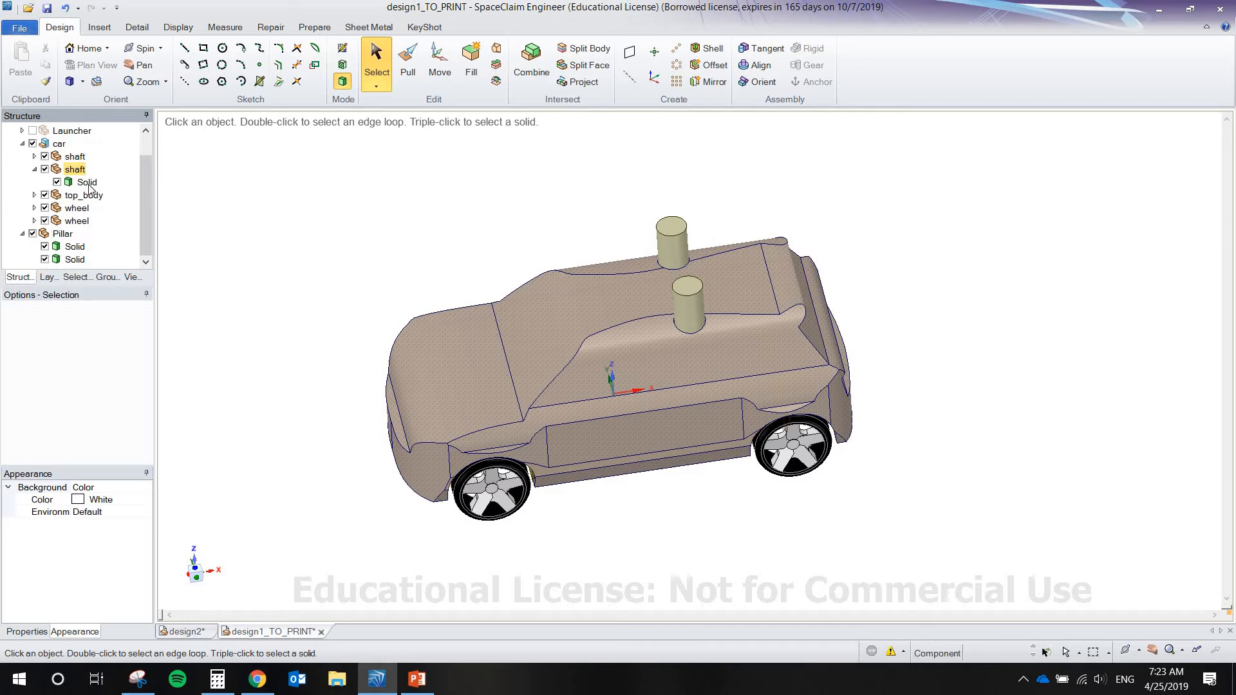
- Make the hidden Launcher component visible around the car and bring the whole launcher into view
scroll(90, 190, "up", 1)
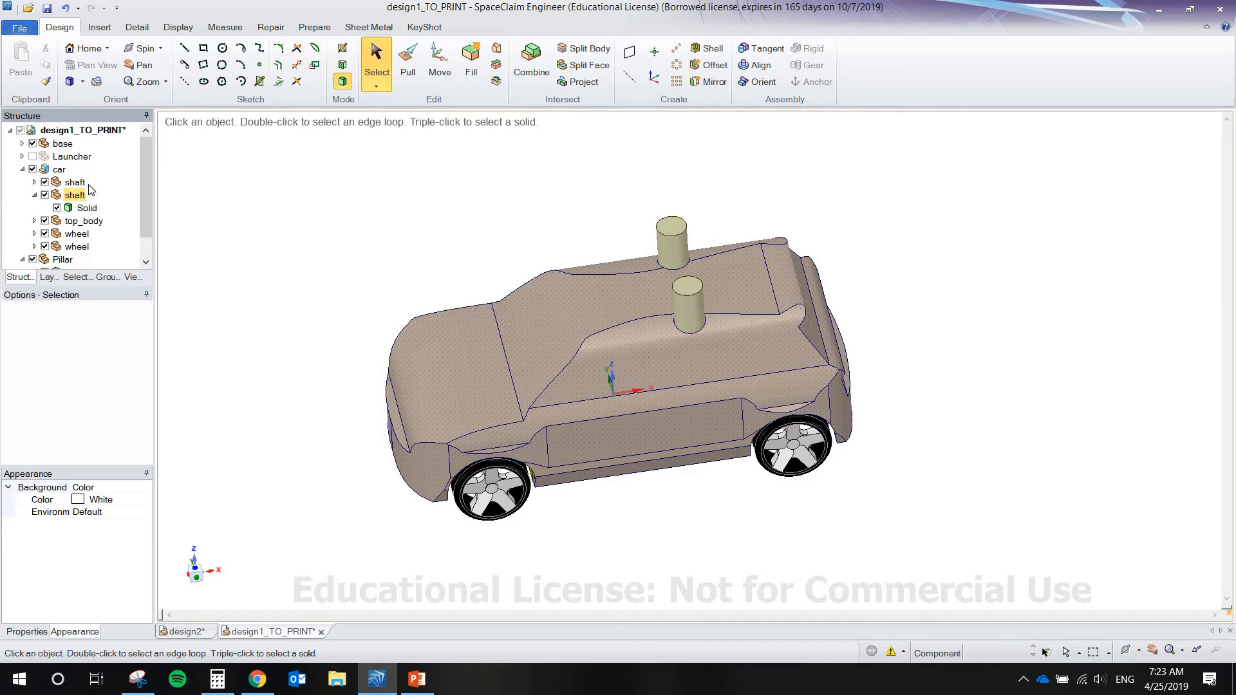
left_click(32, 157)
left_click(932, 341)
middle_click_drag(927, 438, 941, 381)
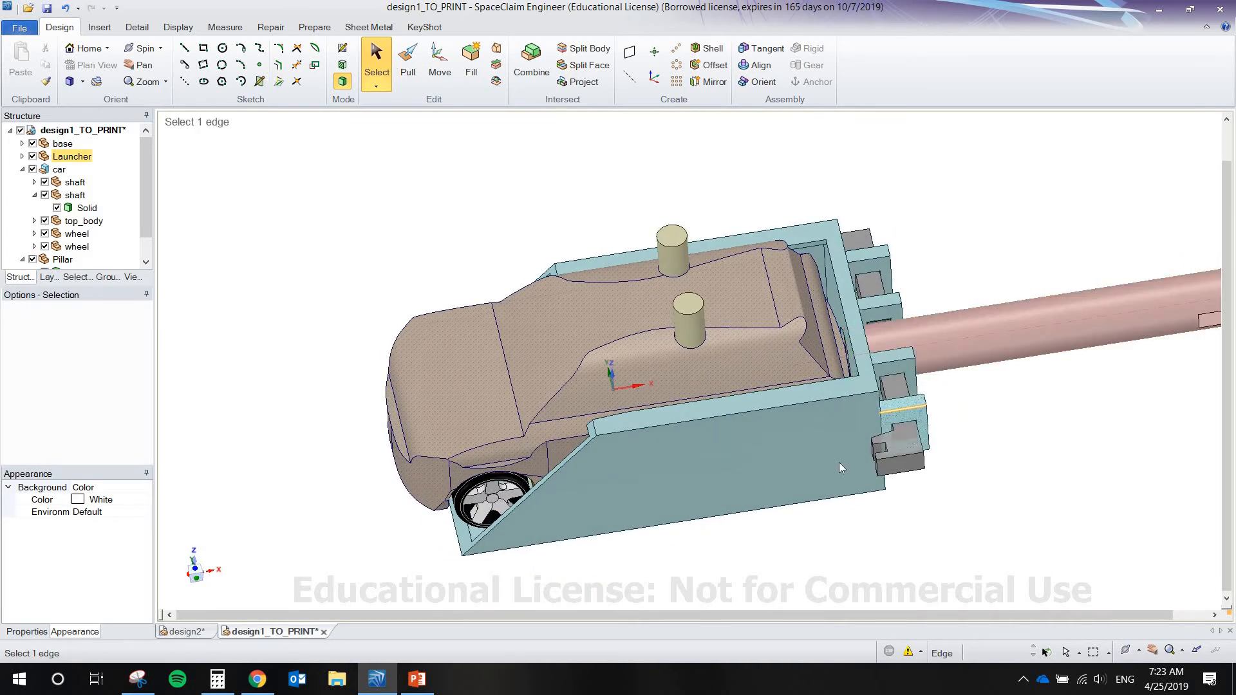
middle_click_drag(751, 521, 670, 499, "shift")
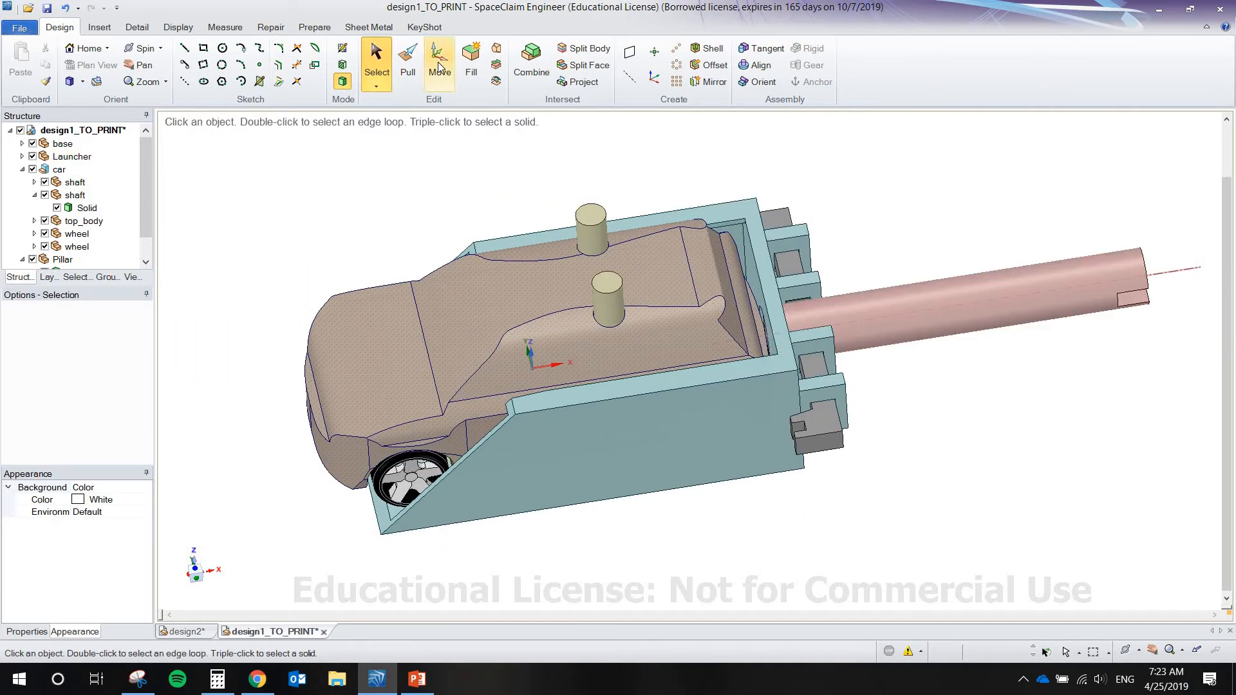
- Try to move the cylindrical face of the launcher's long rod upward
key("m")
left_click(887, 306)
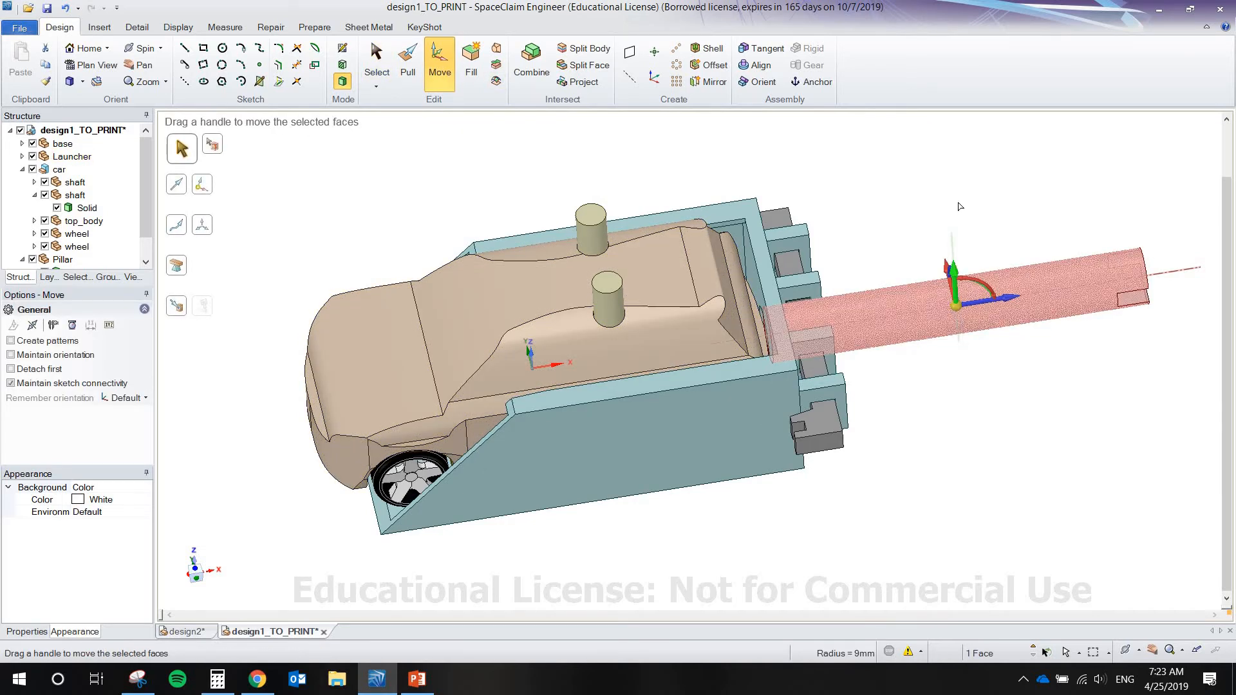
left_click_drag(959, 206, 957, 191)
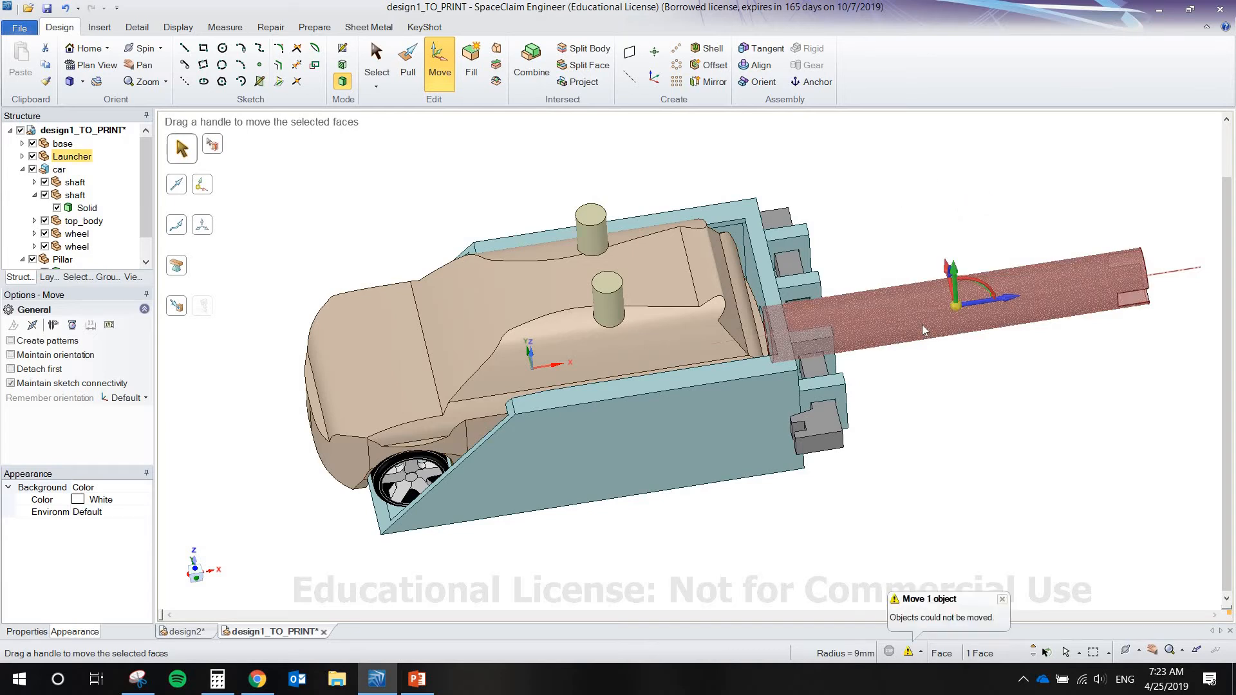
- Move the whole launcher rod body upward, about 125.5 mm along its axis over the car, and about 50 mm sideways
triple_click(921, 320)
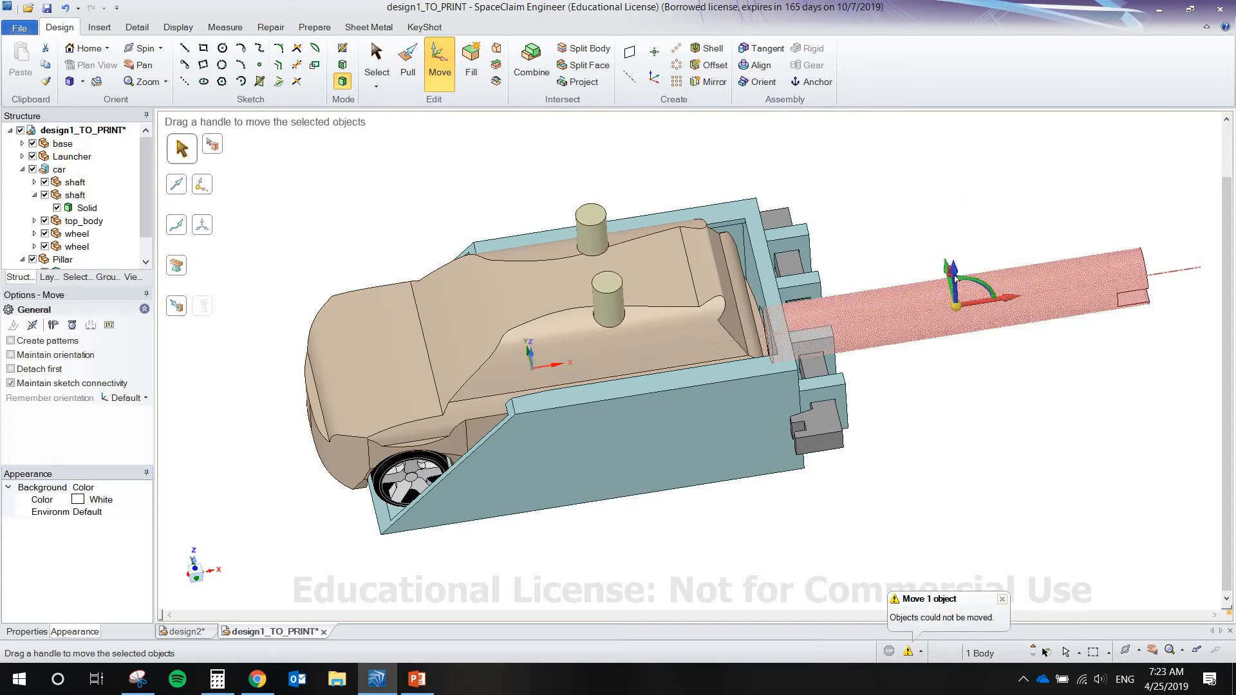
left_click_drag(956, 245, 951, 171)
left_click_drag(895, 248, 640, 293)
middle_click_drag(684, 340, 528, 260)
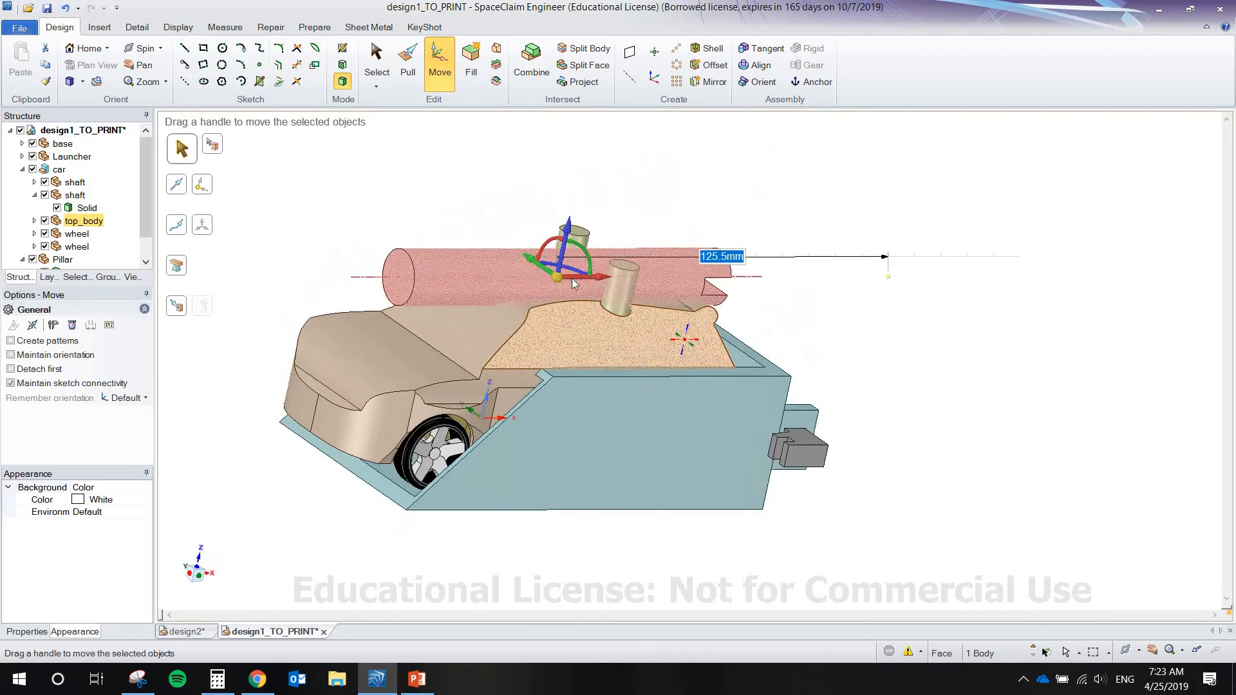
left_click_drag(528, 261, 601, 336)
middle_click_drag(781, 557, 678, 458)
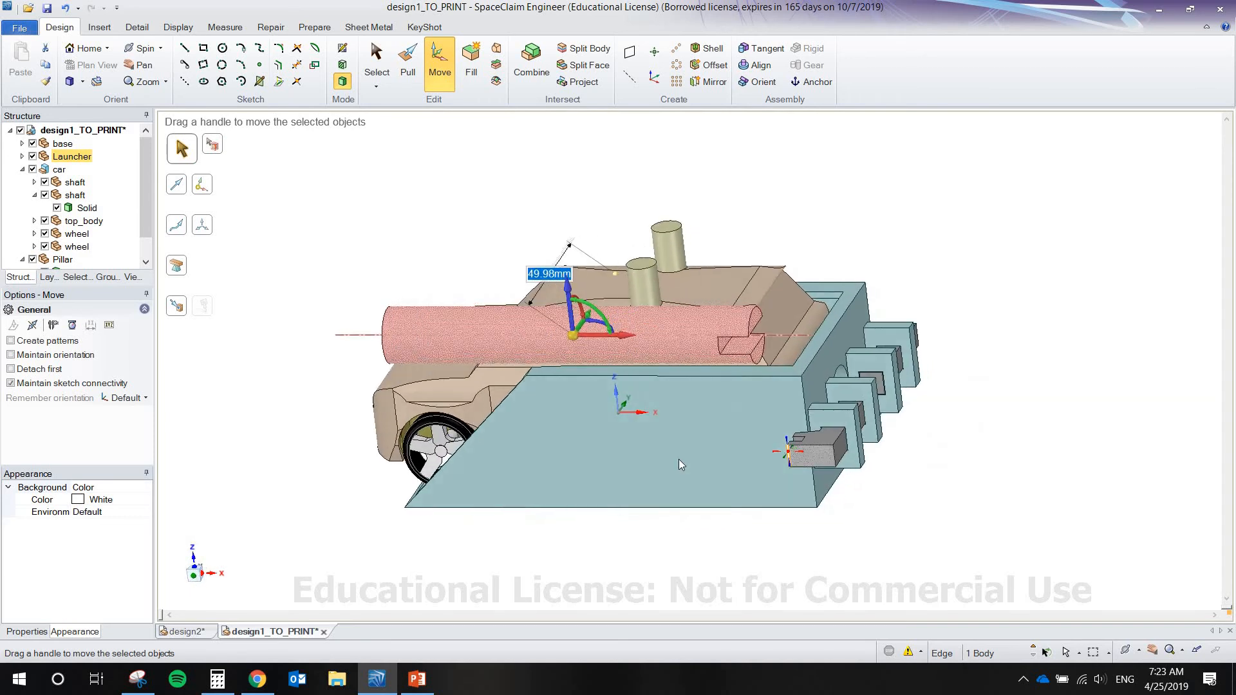
- Undo the moves of the launcher rod to restore its original position
left_click(65, 9)
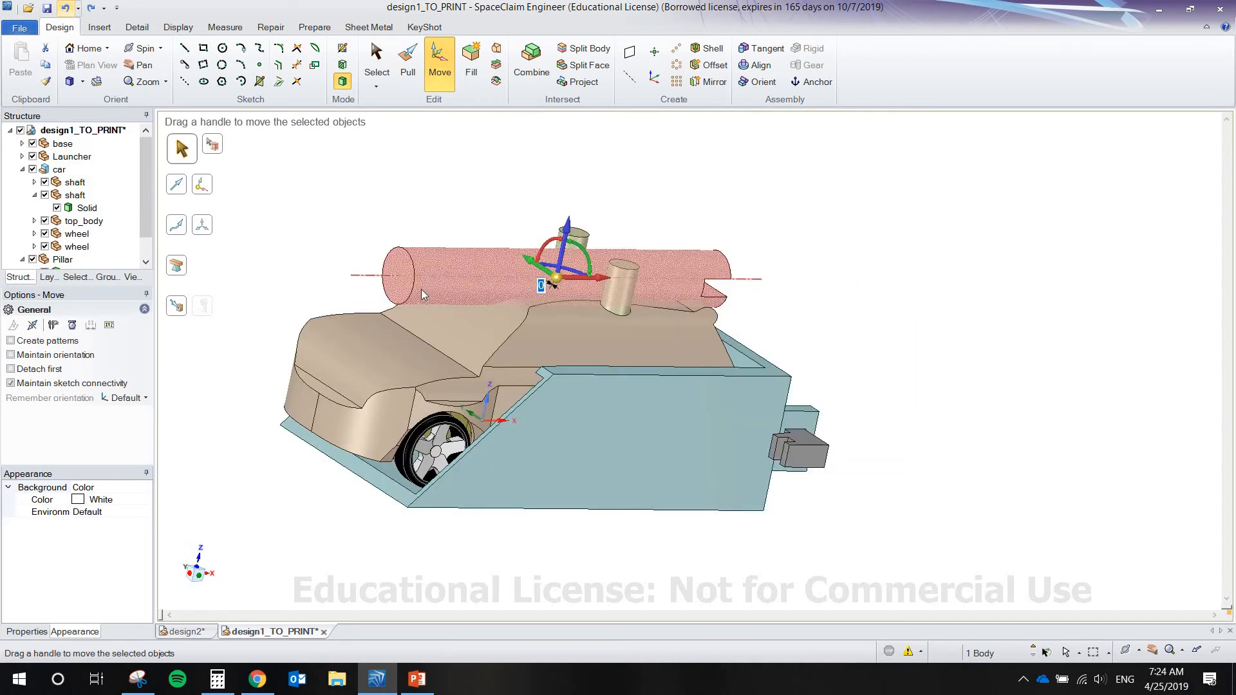
left_click(66, 9)
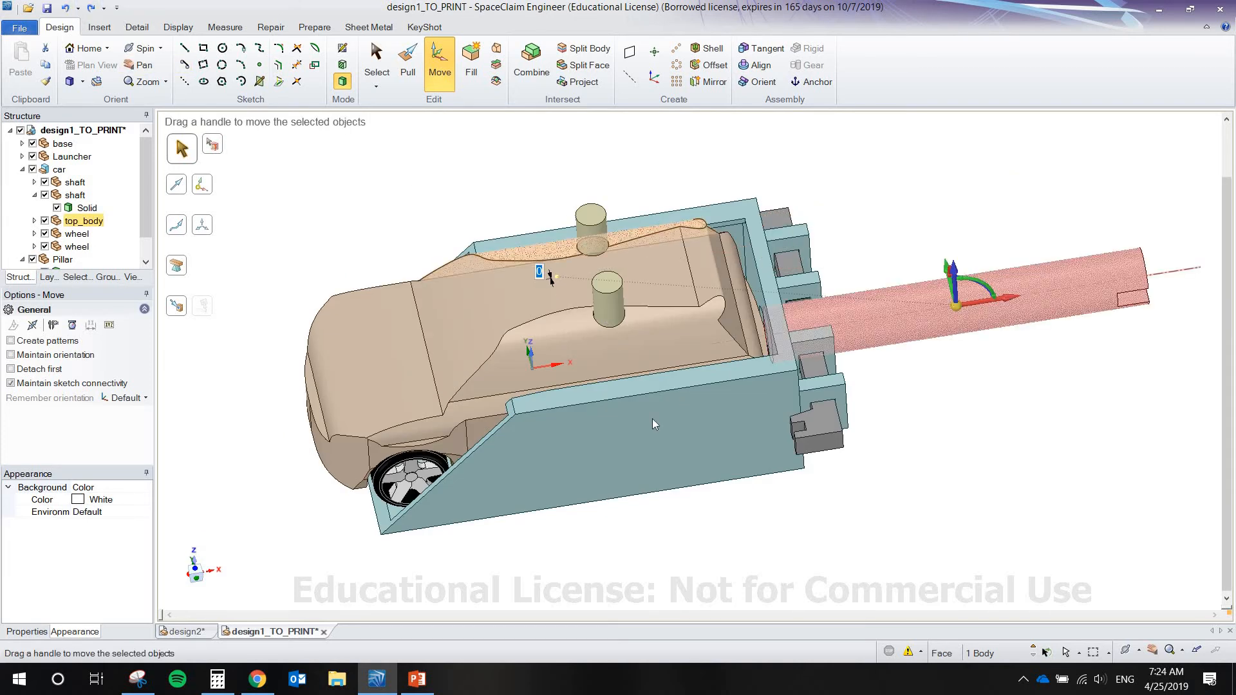
- Save the assembly as an STL file named design1_TO_PRINT in the minicar folder
left_click(20, 28)
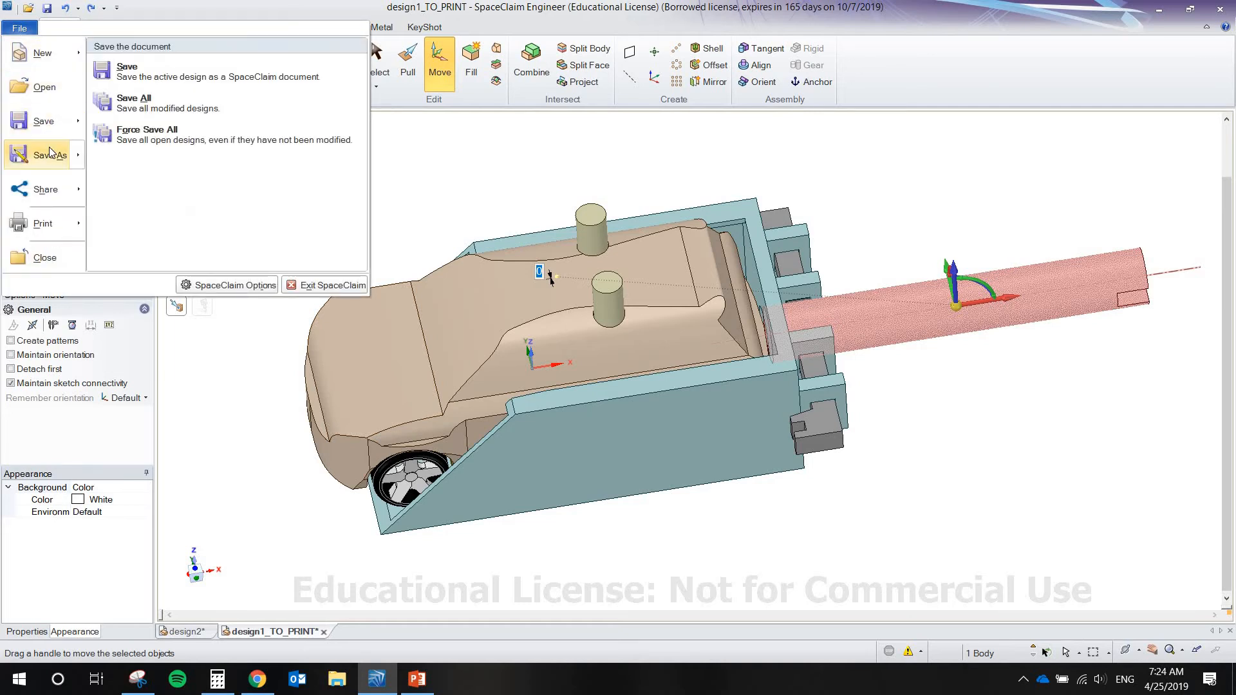
left_click(50, 155)
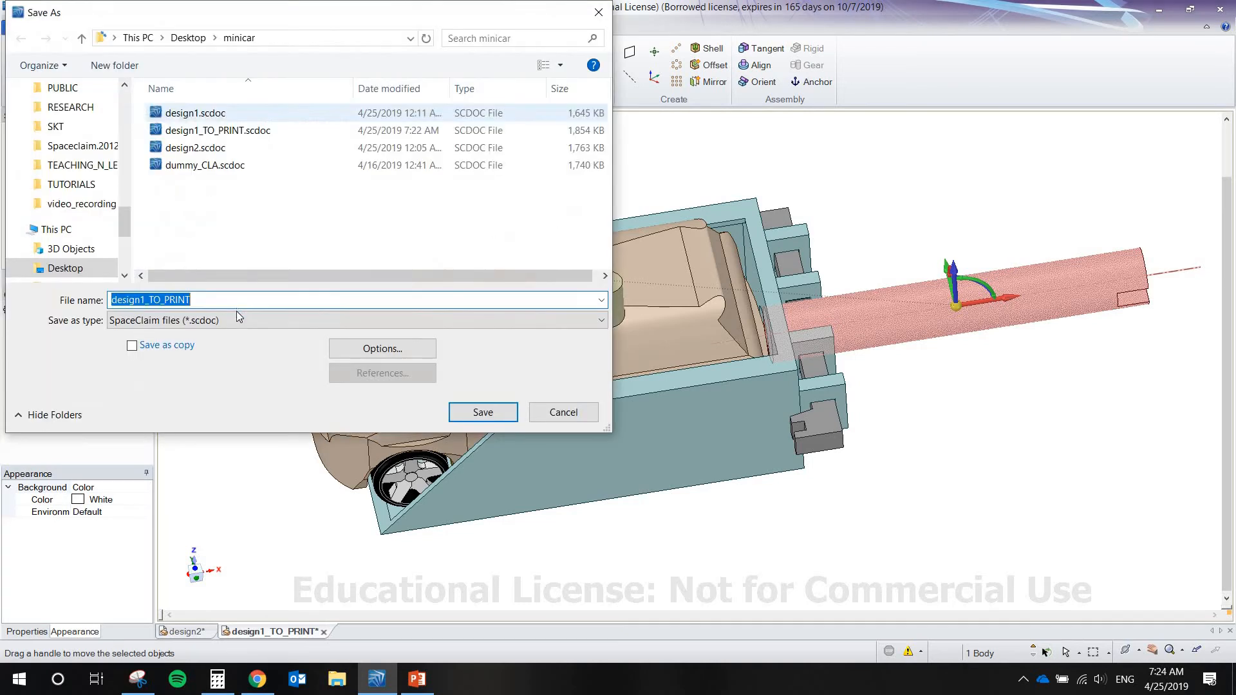
left_click(241, 319)
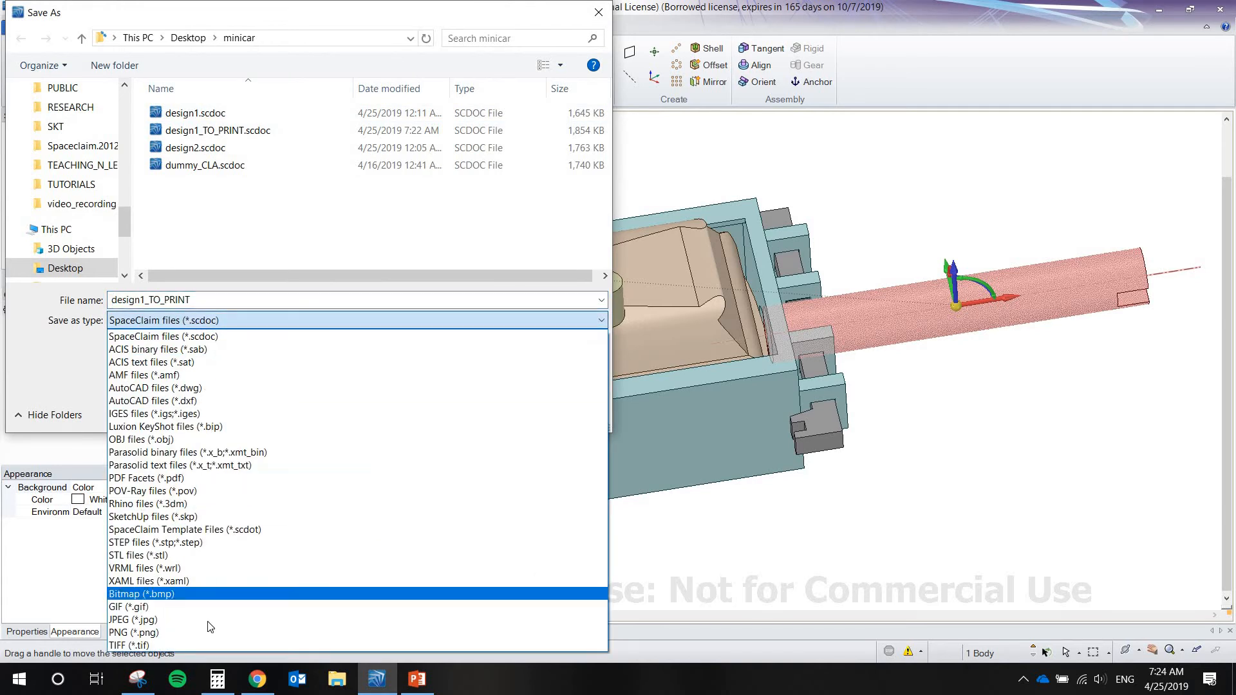
left_click(364, 555)
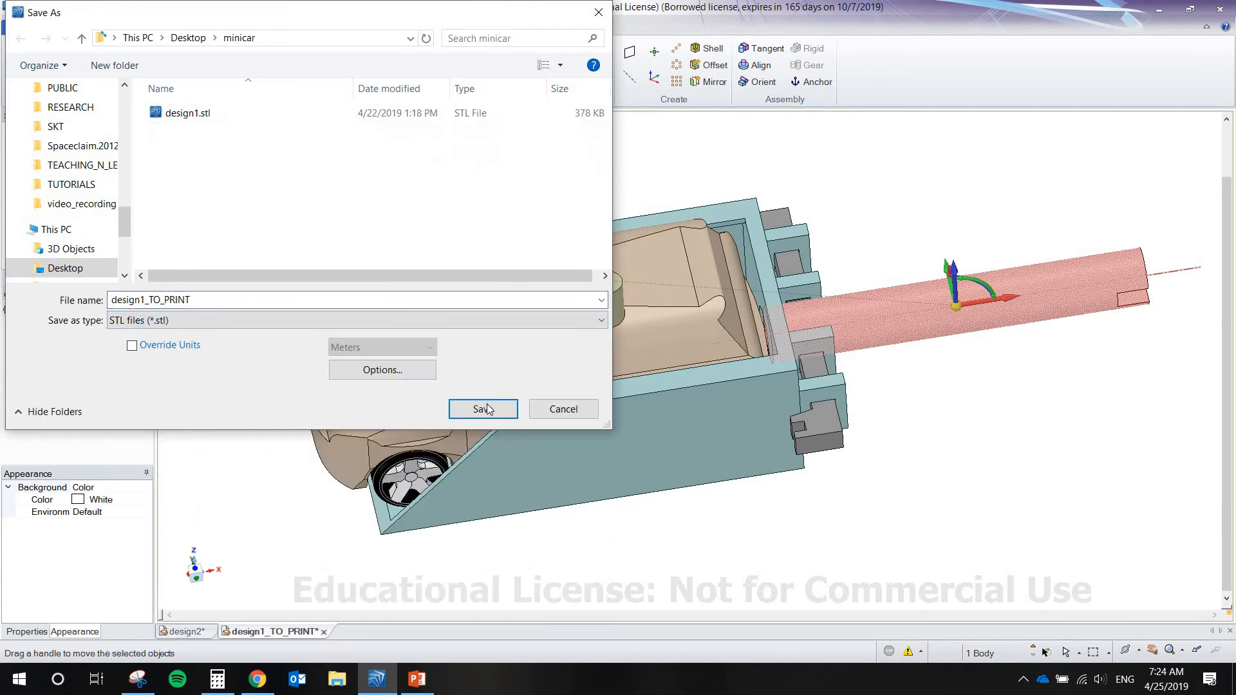
left_click(487, 409)
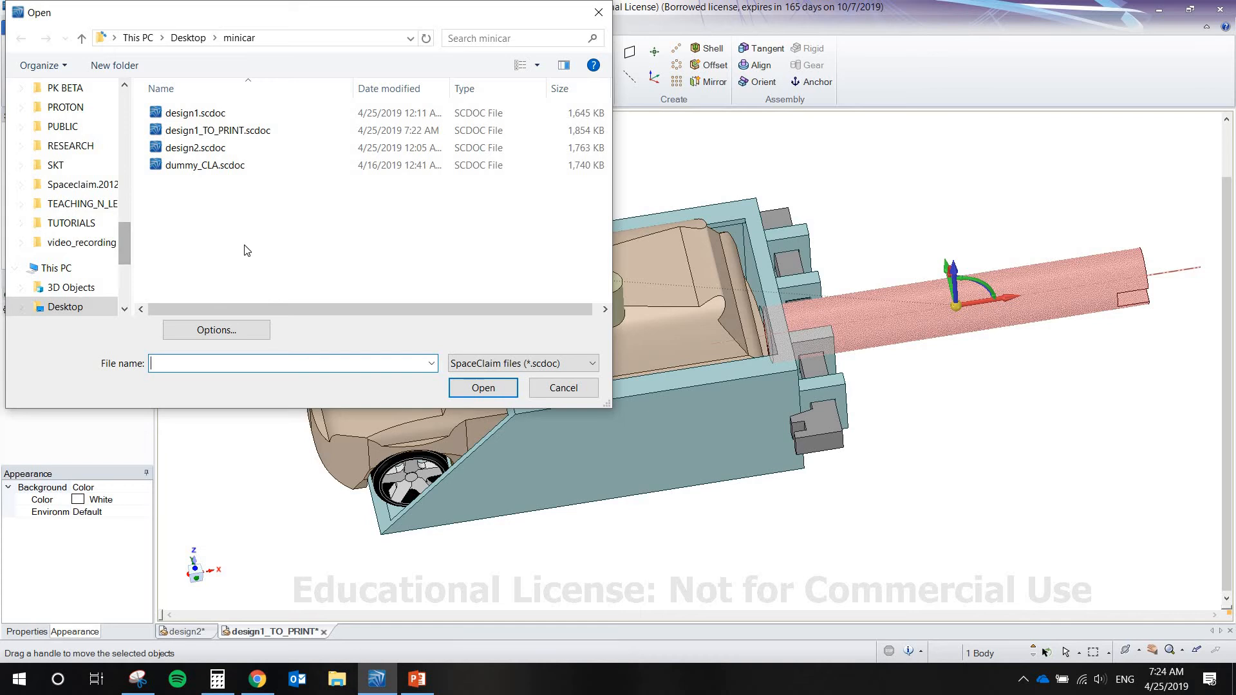
- Open the exported design1_TO_PRINT.stl from the minicar folder and inspect its mesh from several sides
left_click(457, 365)
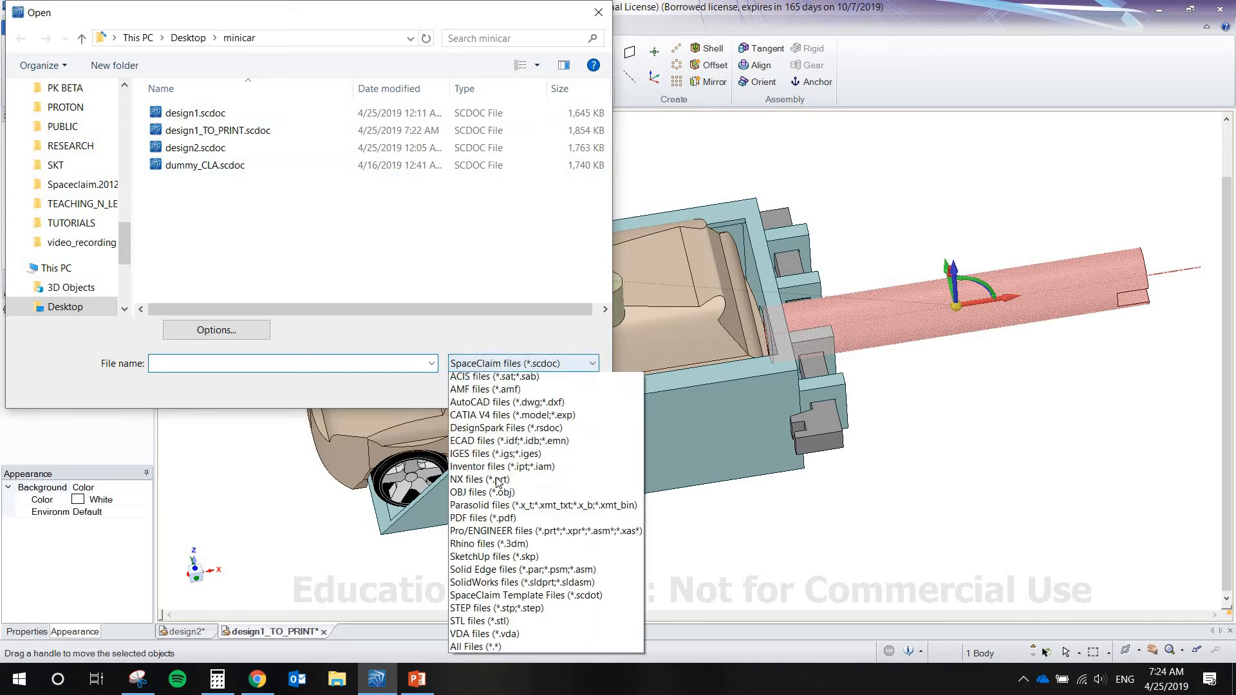
left_click(519, 624)
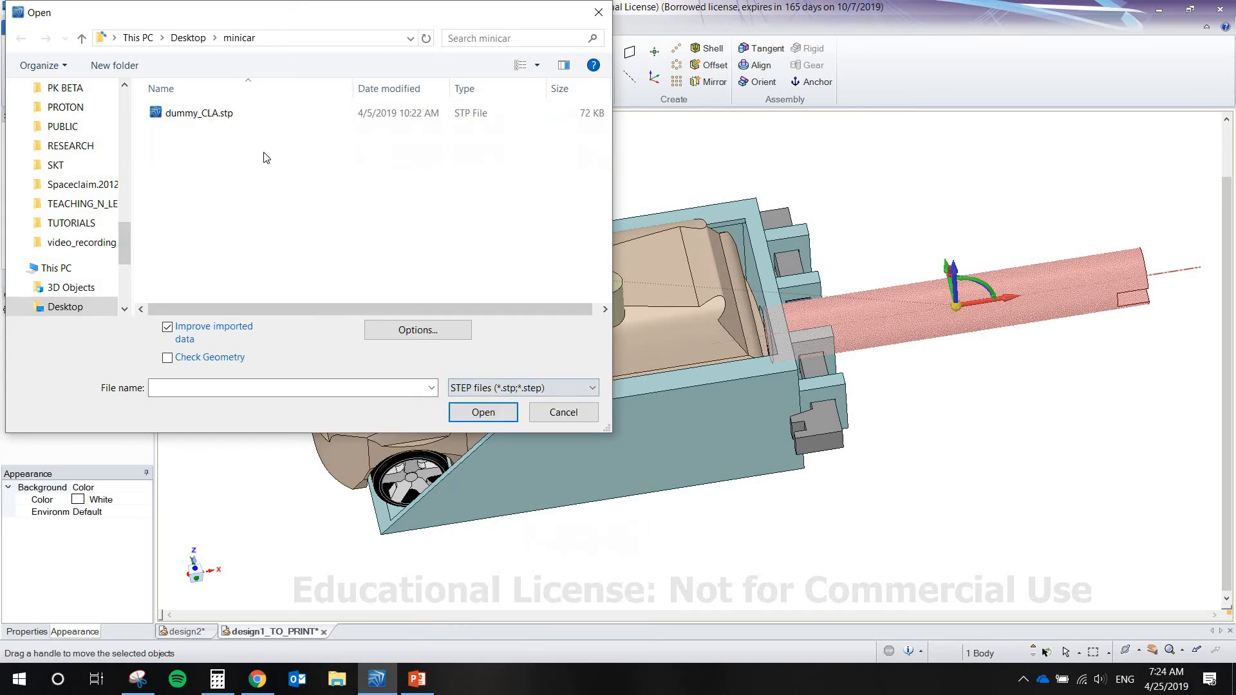
left_click(501, 388)
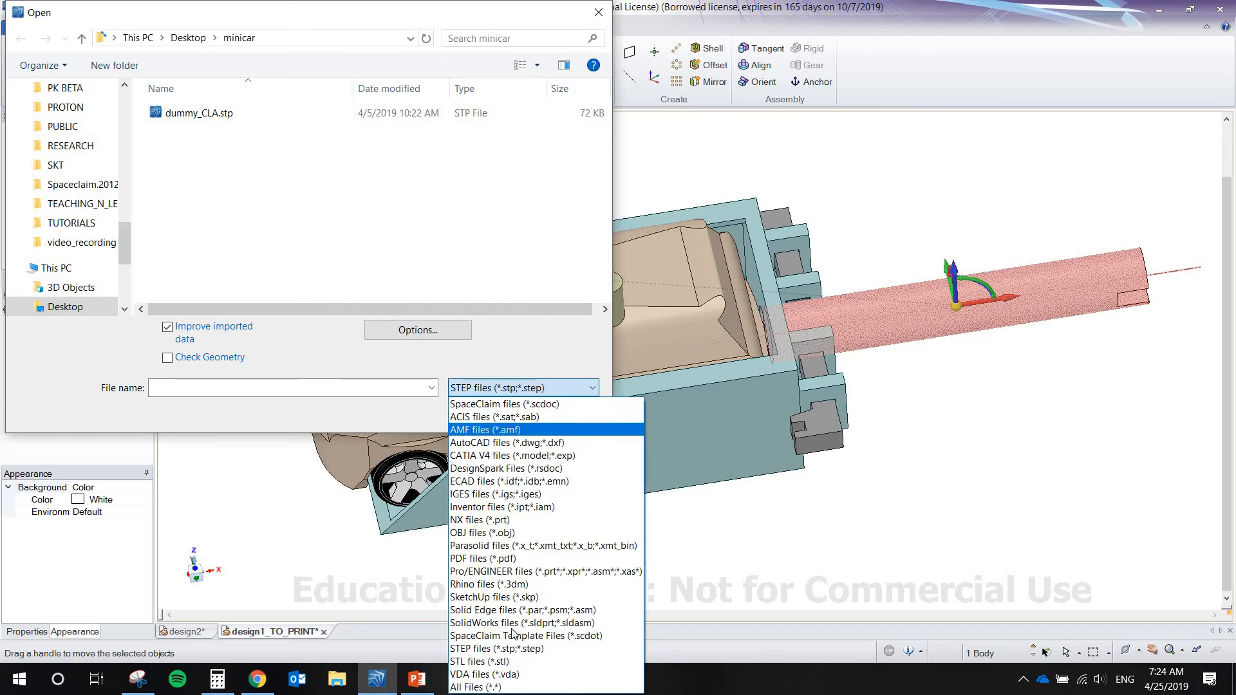
left_click(489, 661)
left_click(248, 134)
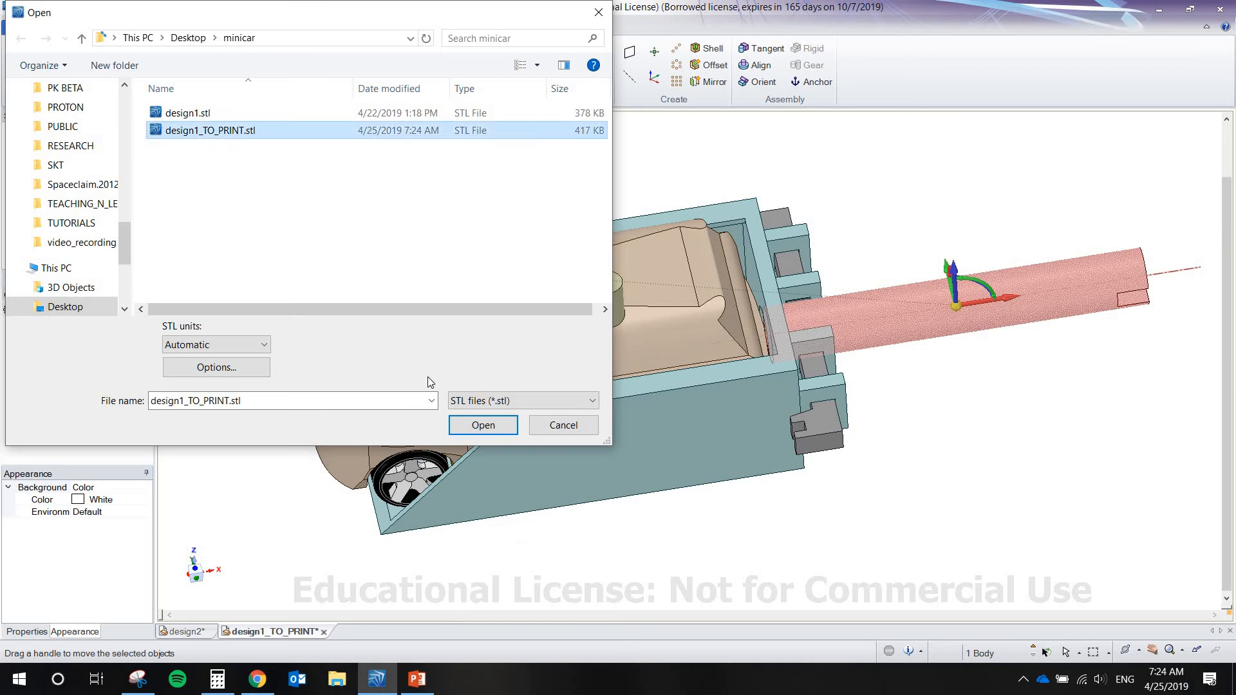
left_click(484, 427)
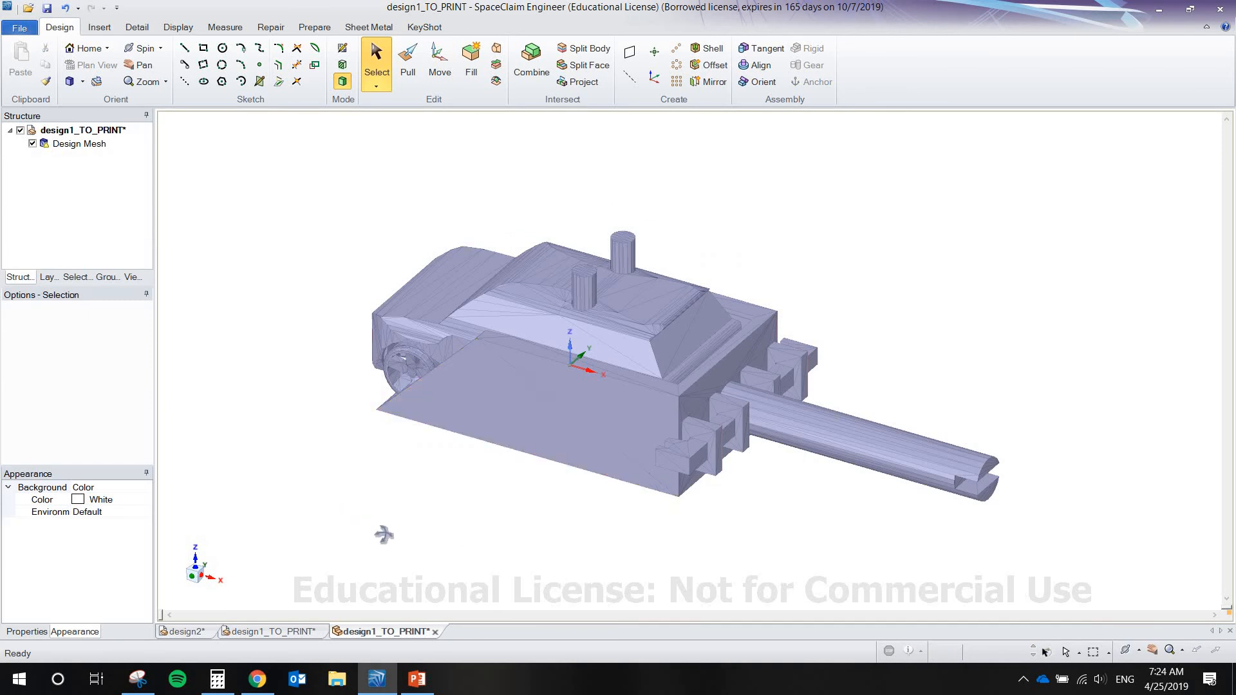
middle_click_drag(384, 535, 510, 463)
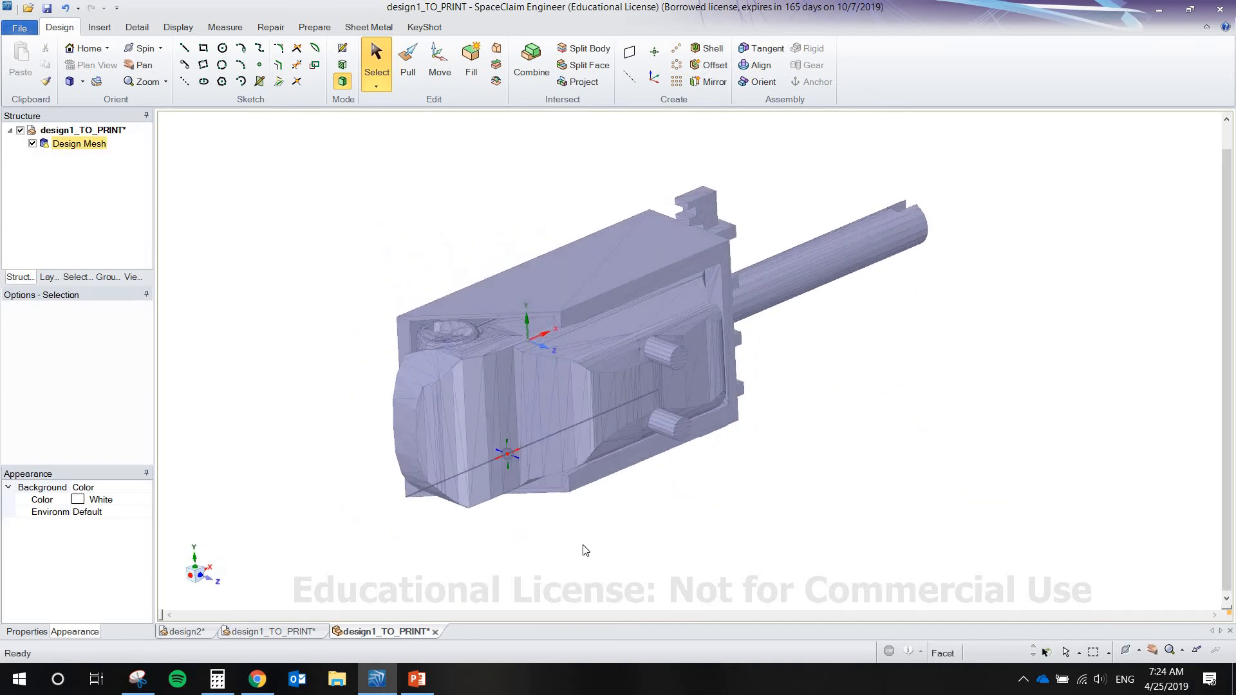
mouse_move(586, 550)
middle_mouse_down()
mouse_move(582, 515)
mouse_move(474, 354)
mouse_move(469, 374)
middle_mouse_up()
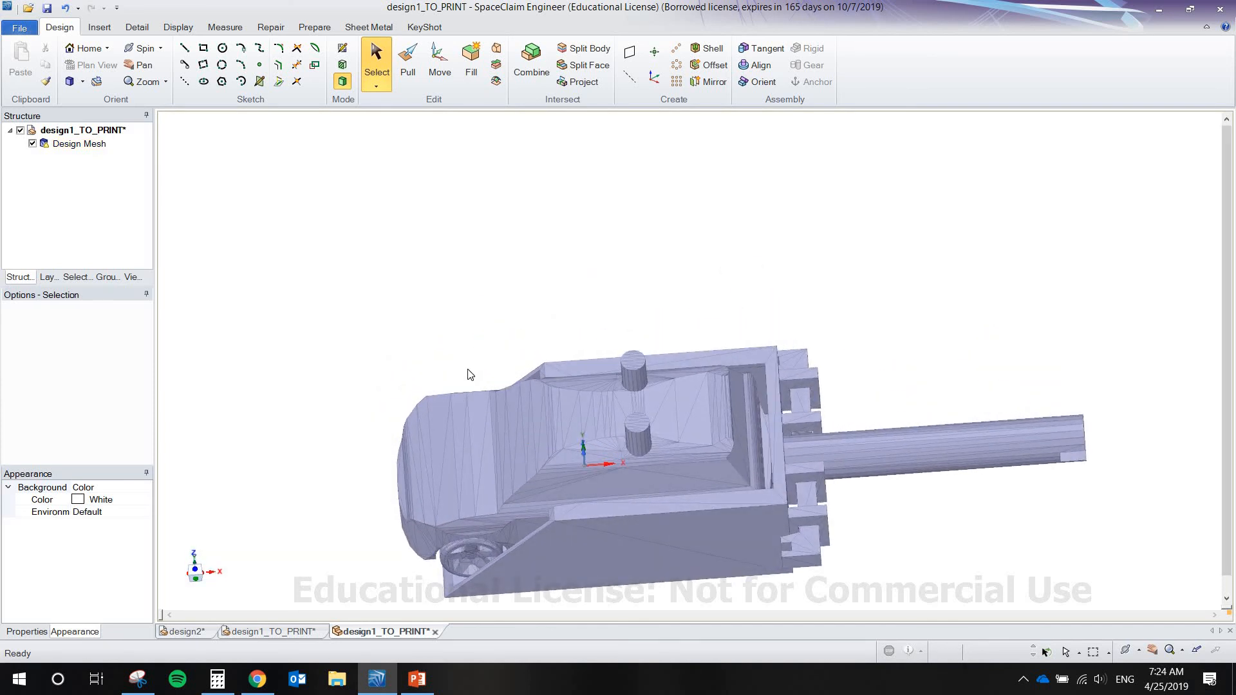
- Switch to Chrome and open the 1BMMA Minicar TO PRINT FOLDER link on the course page to view the shared files
left_click(257, 679)
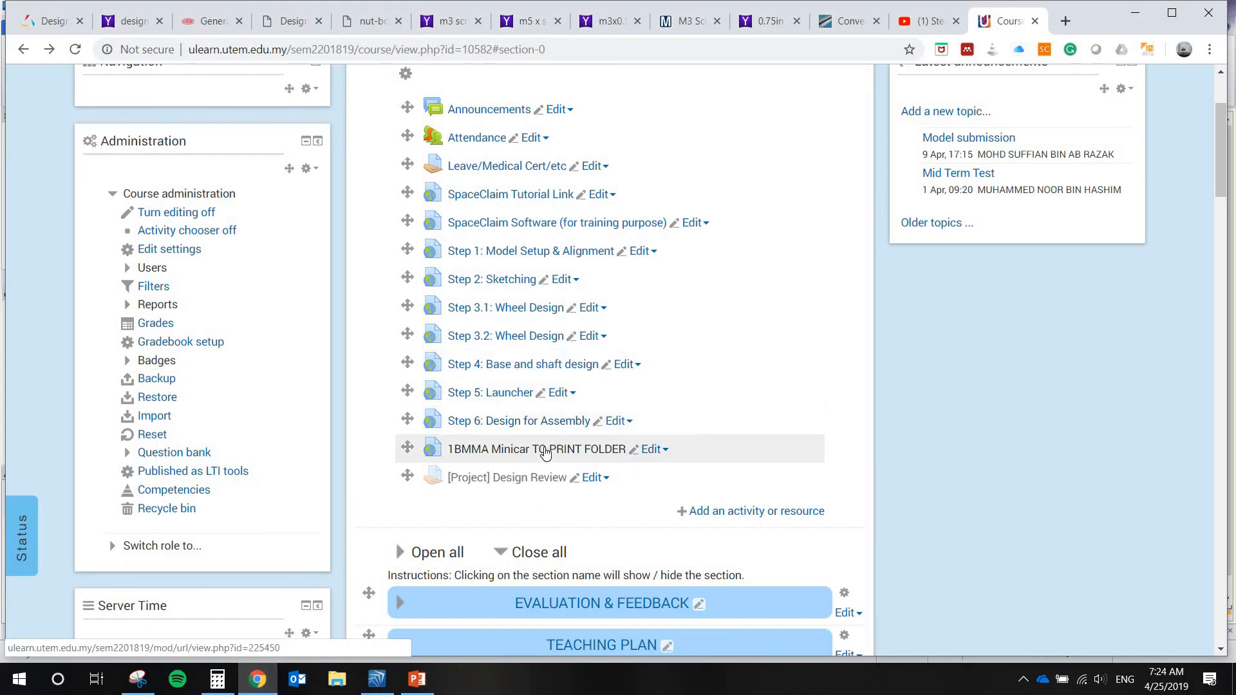
left_click(544, 450)
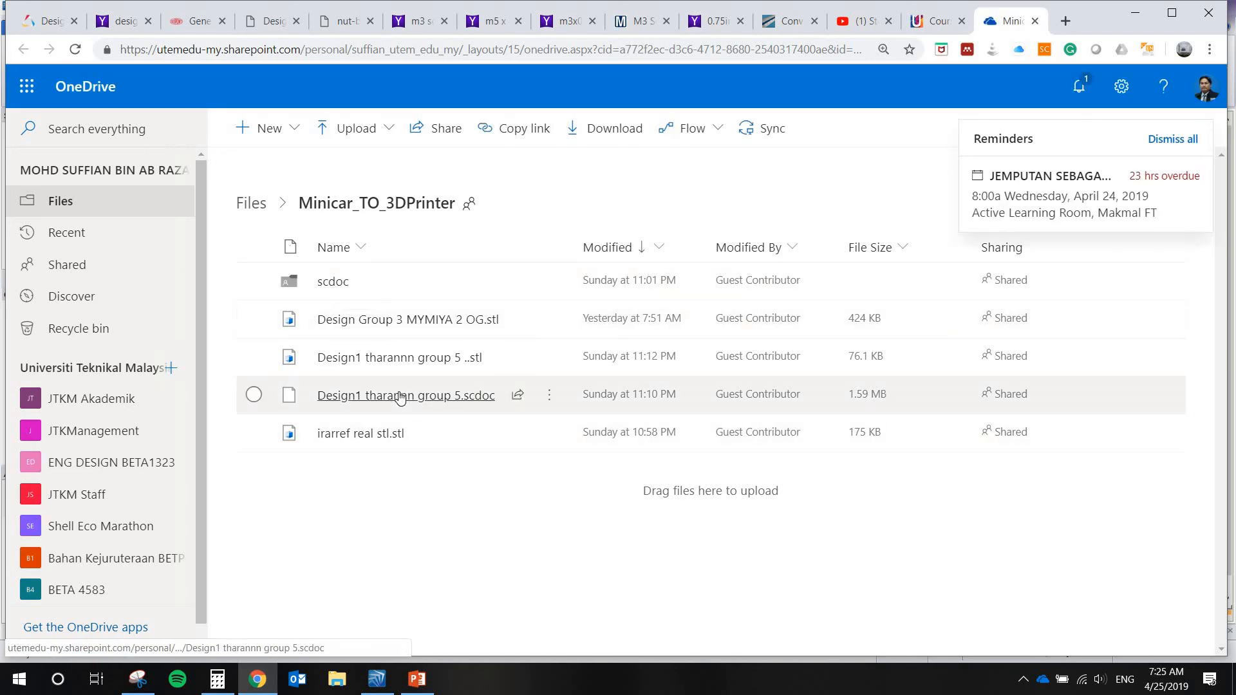
mouse_move(400, 397)
left_click_drag(399, 398, 373, 281)
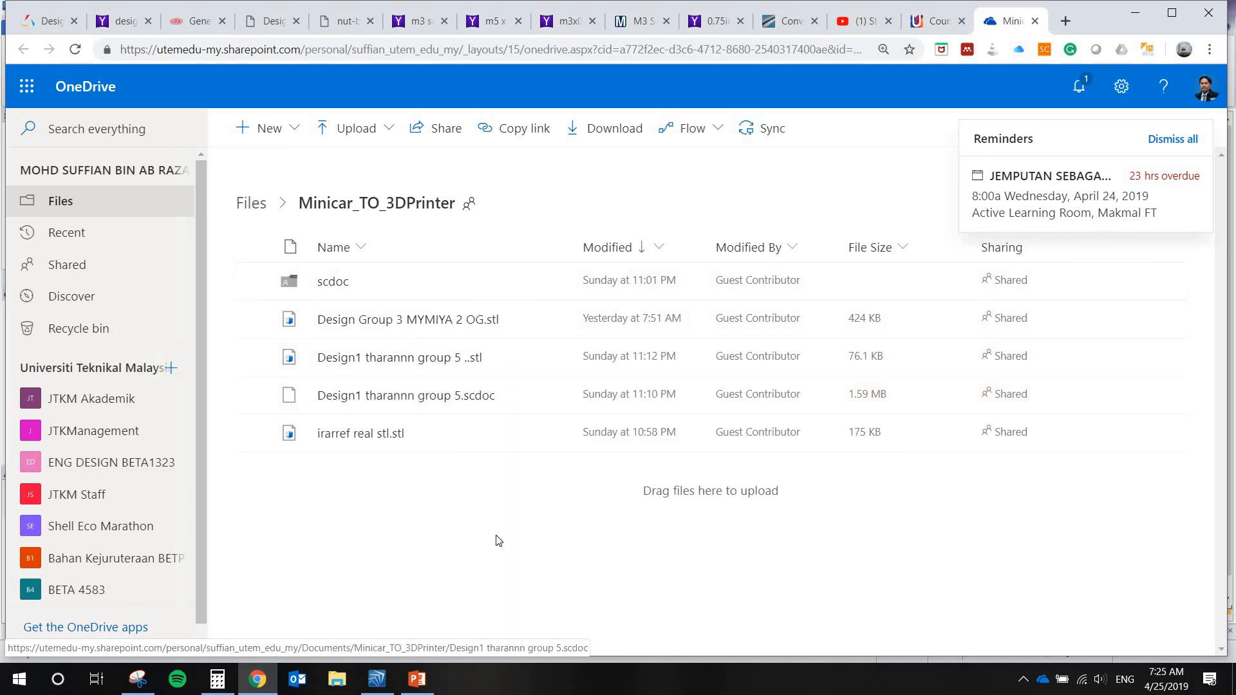